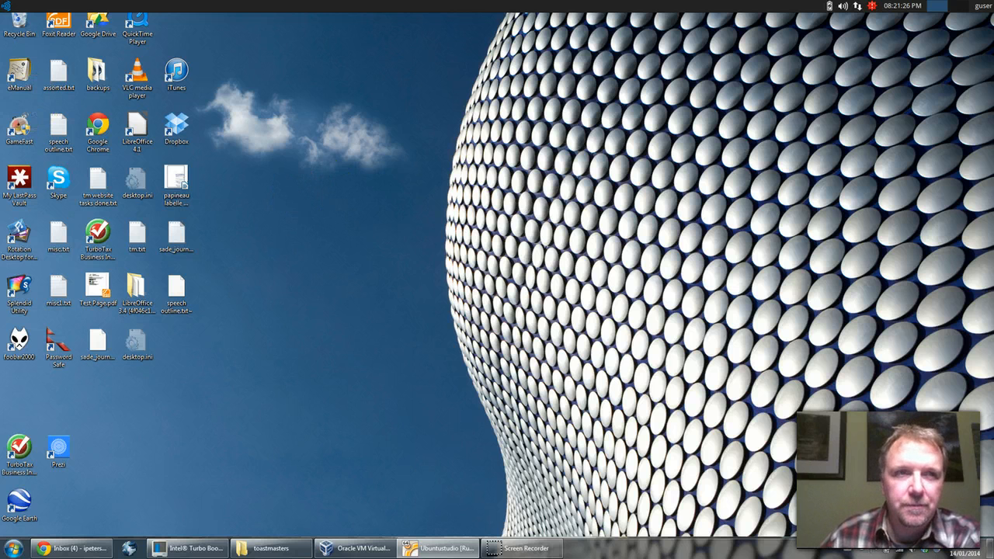
# - Launch OpenShot Video Editor from the video production applications
pyautogui.click(10, 11)
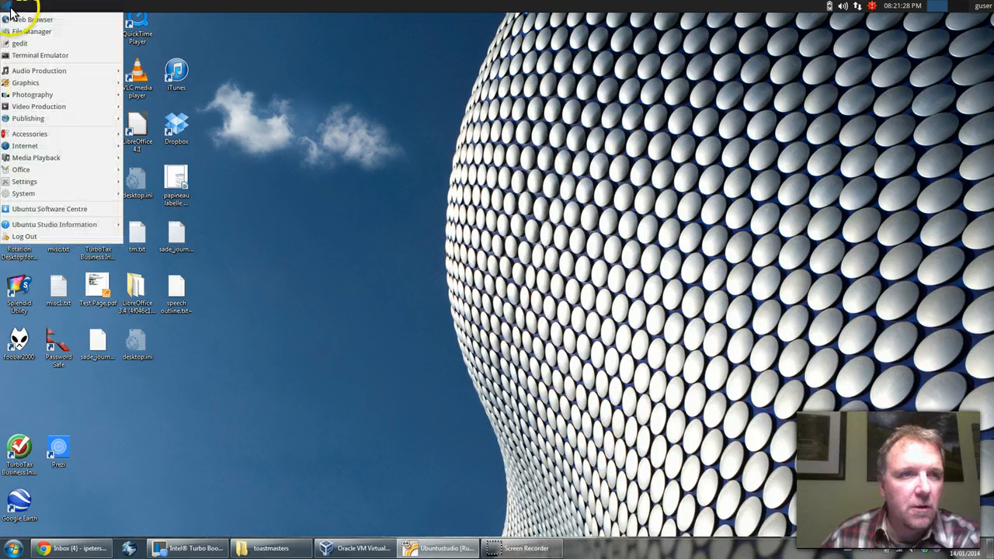
pyautogui.moveTo(90, 108)
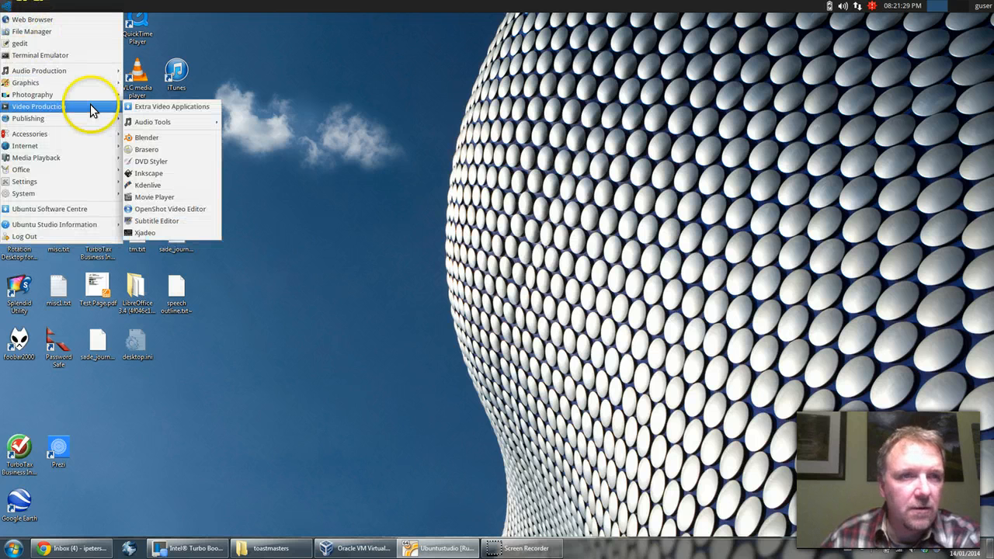
pyautogui.click(149, 209)
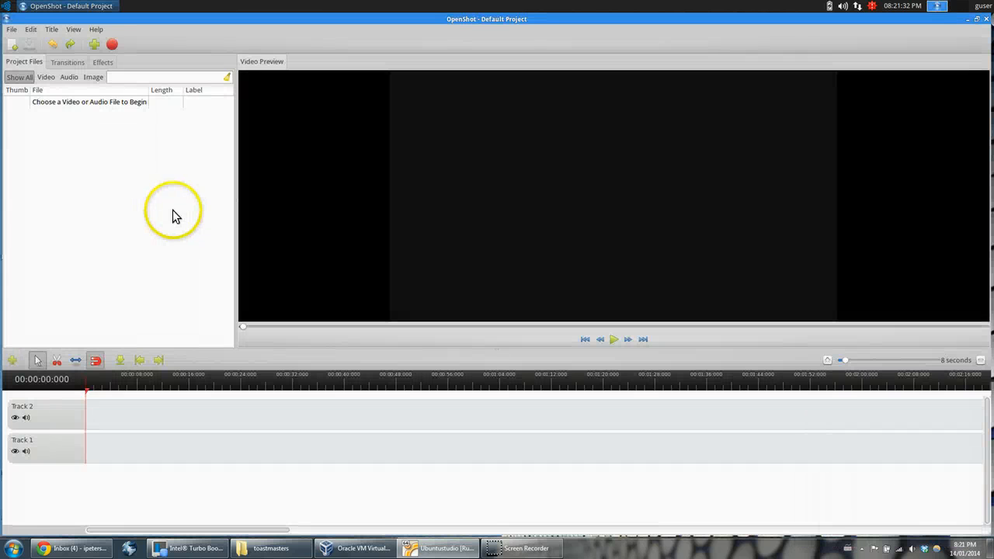
# - Import AC010006.MOV and AC010008.MOV from the motorcycle folder into the project files
pyautogui.rightClick(70, 134)
pyautogui.click(94, 135)
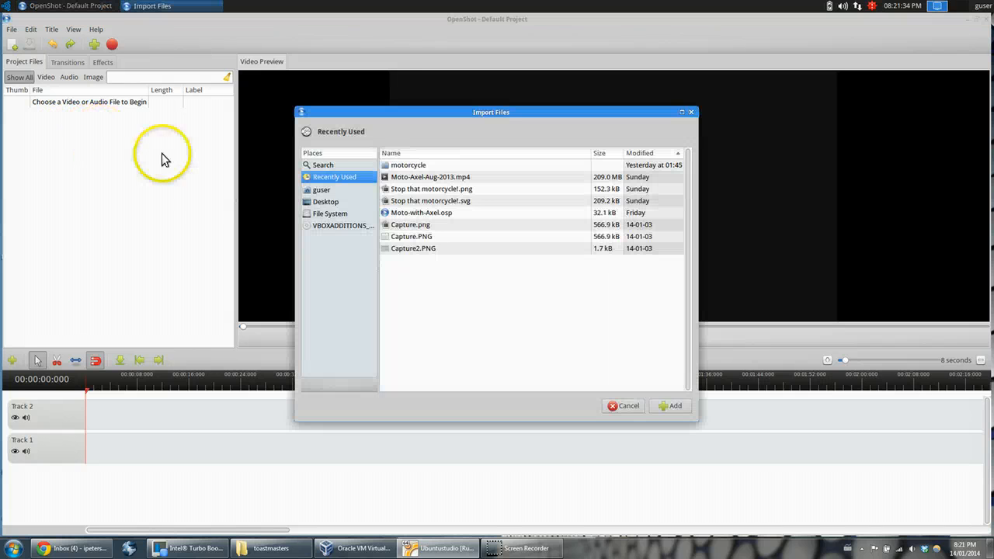
pyautogui.doubleClick(427, 166)
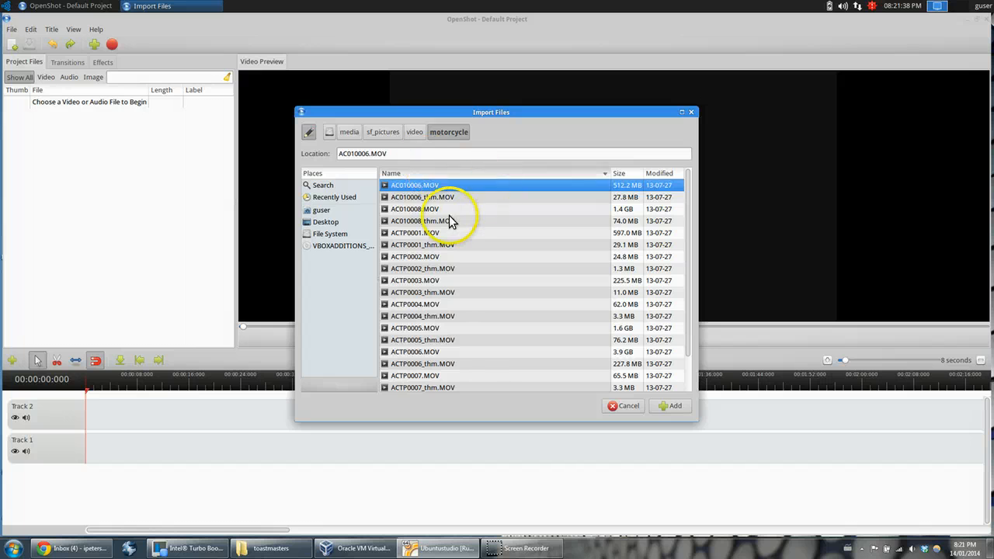
pyautogui.keyDown('ctrl'); pyautogui.click(439, 208); pyautogui.keyUp('ctrl')
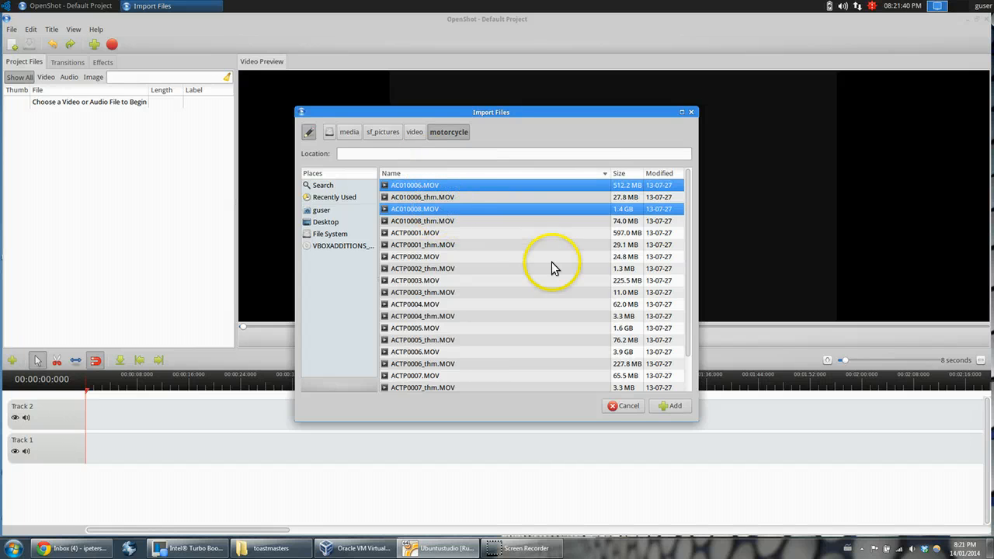
pyautogui.click(661, 405)
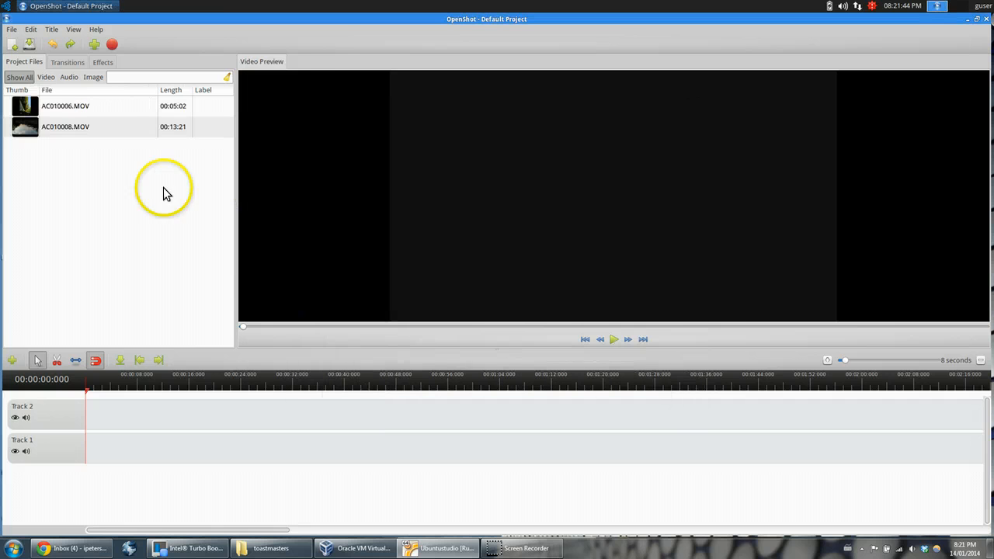
# - Place the AC010006.MOV clip at the very start of Track 2
pyautogui.click(77, 113)
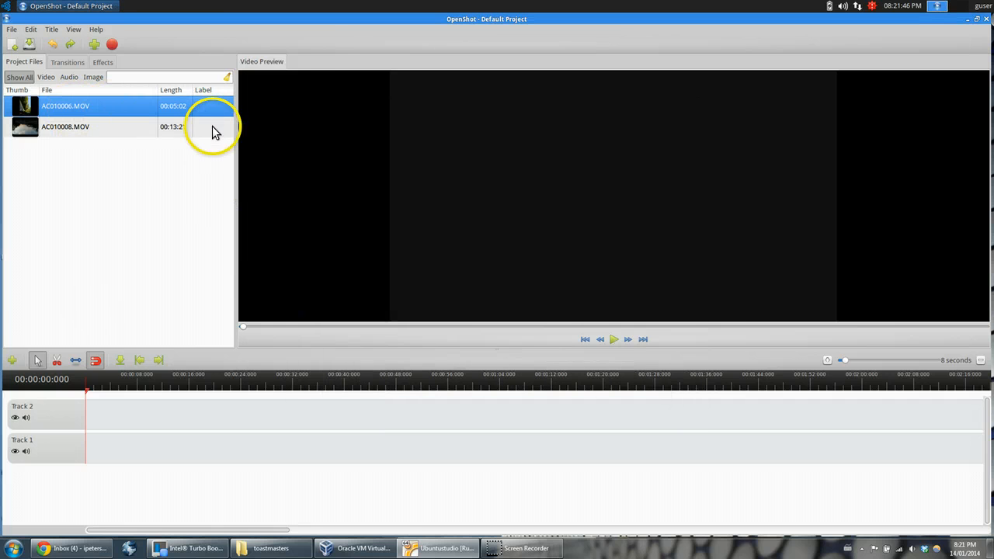
pyautogui.moveTo(27, 111); pyautogui.dragTo(108, 419)
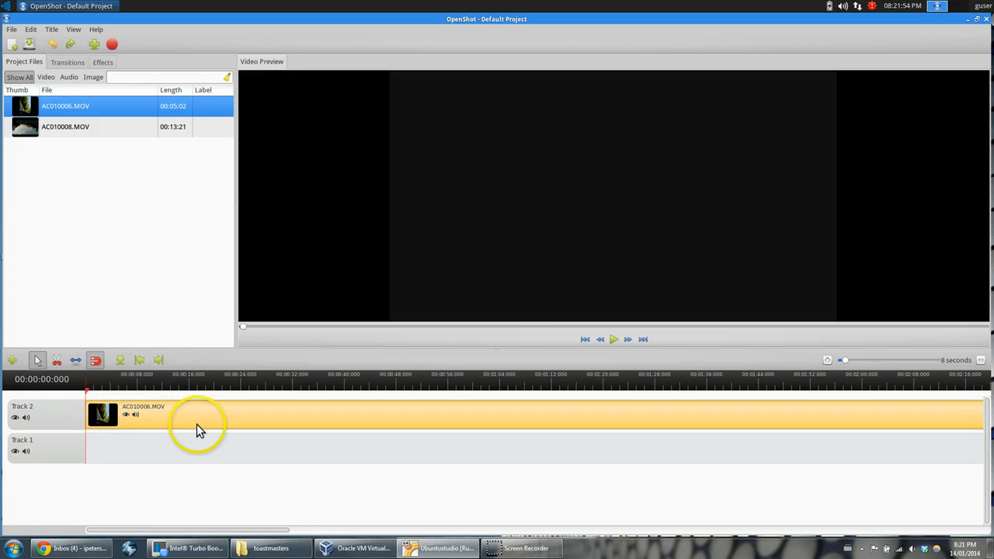
pyautogui.moveTo(194, 423); pyautogui.dragTo(157, 423)
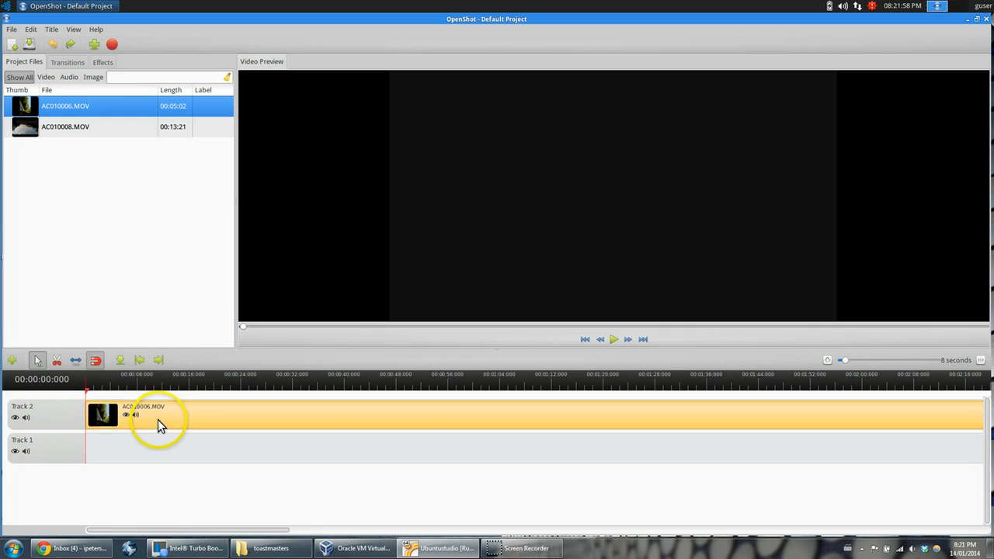
# - Play a few seconds of the Track 2 clip from about 12 seconds to check its orientation, and pause
pyautogui.click(166, 386)
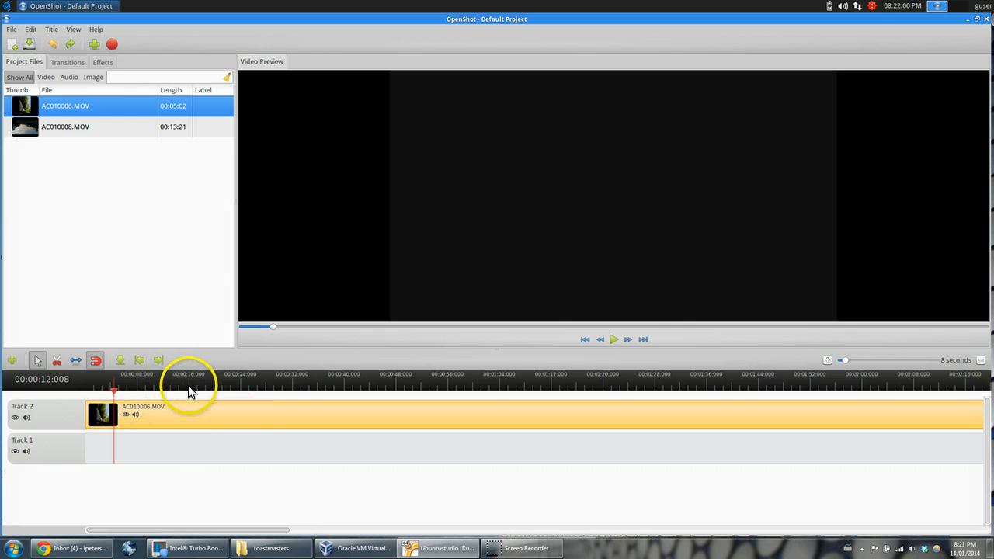
pyautogui.press('space')
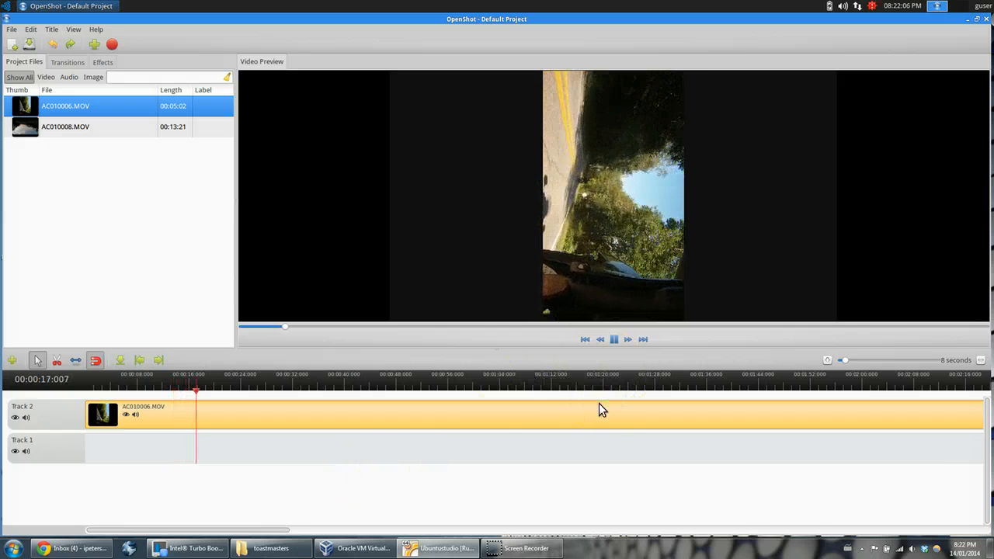
pyautogui.press('space')
pyautogui.click(709, 304)
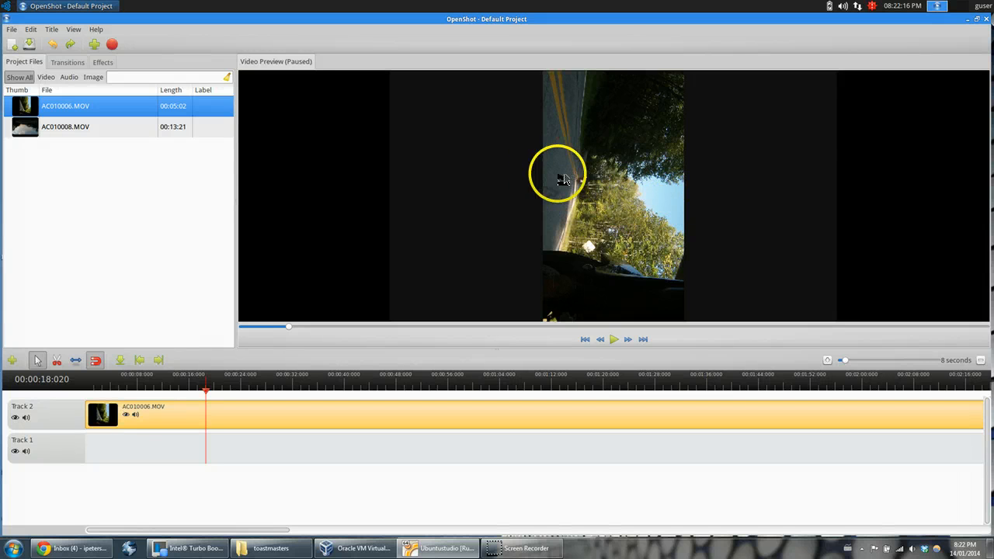
# - Rotate the AC010006.MOV clip on Track 2 by 90 degrees to the left and preview the rotated footage briefly
pyautogui.rightClick(218, 414)
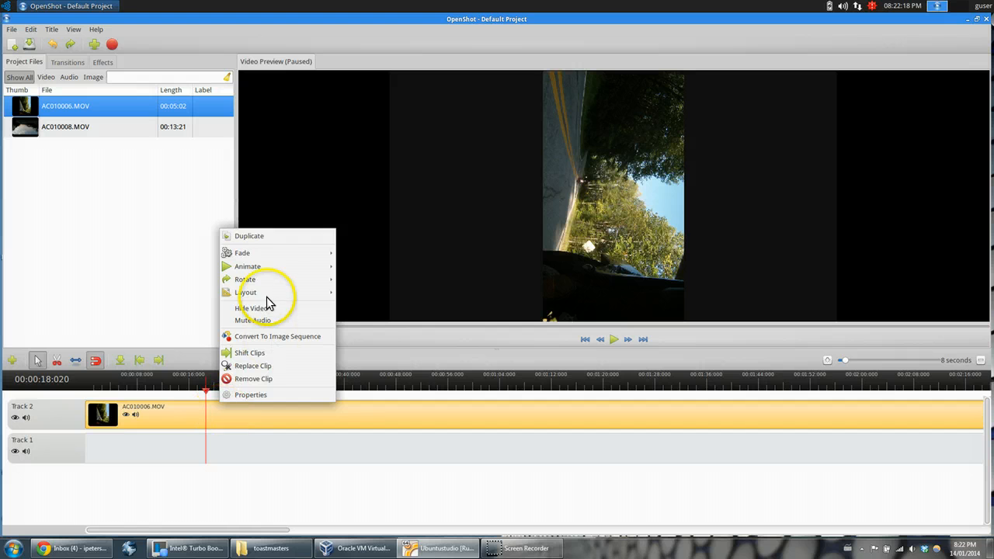
pyautogui.moveTo(279, 280)
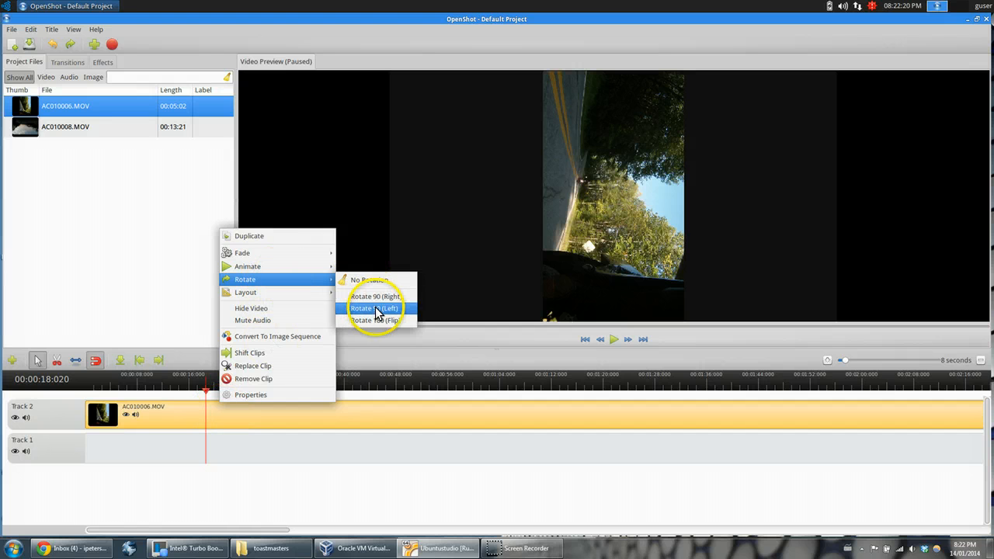
pyautogui.click(378, 309)
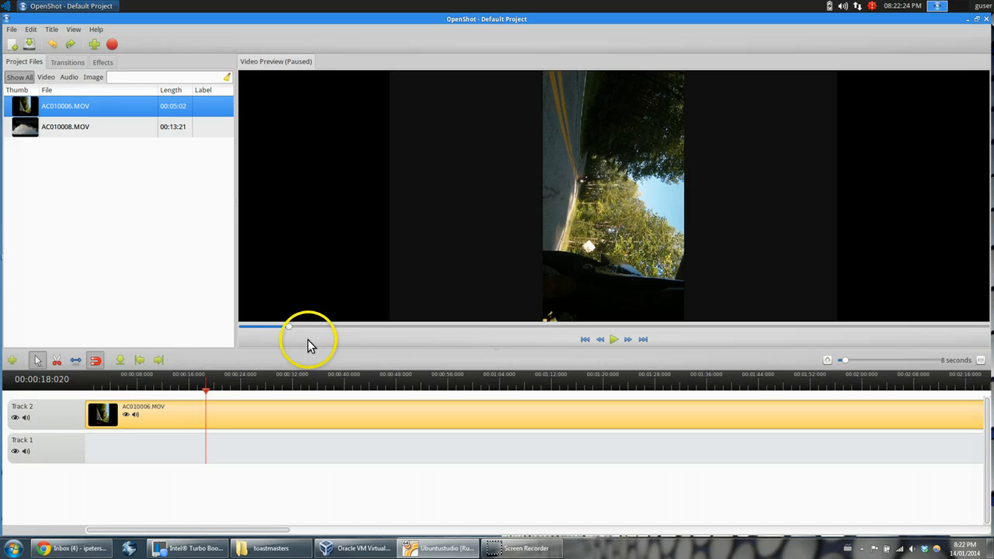
pyautogui.press('space')
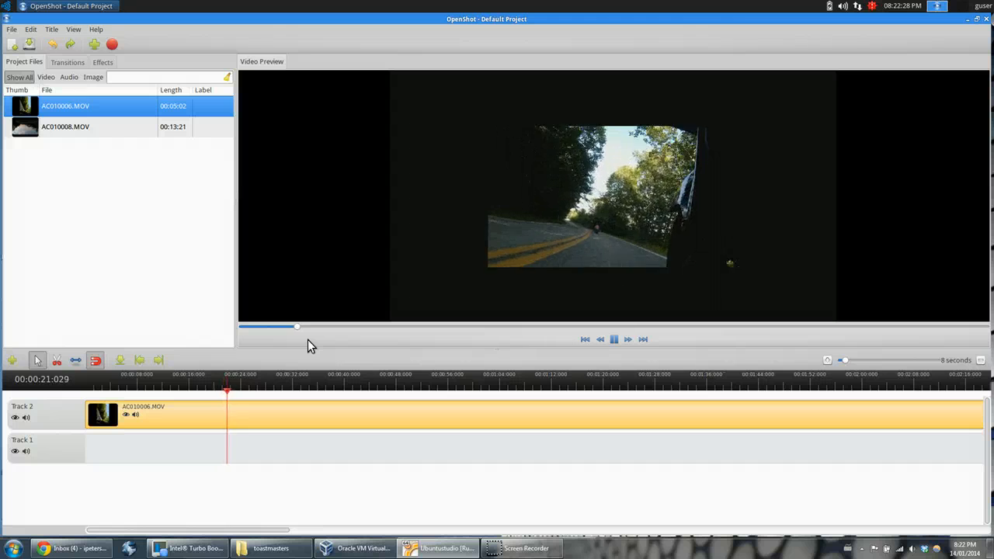
pyautogui.press('space')
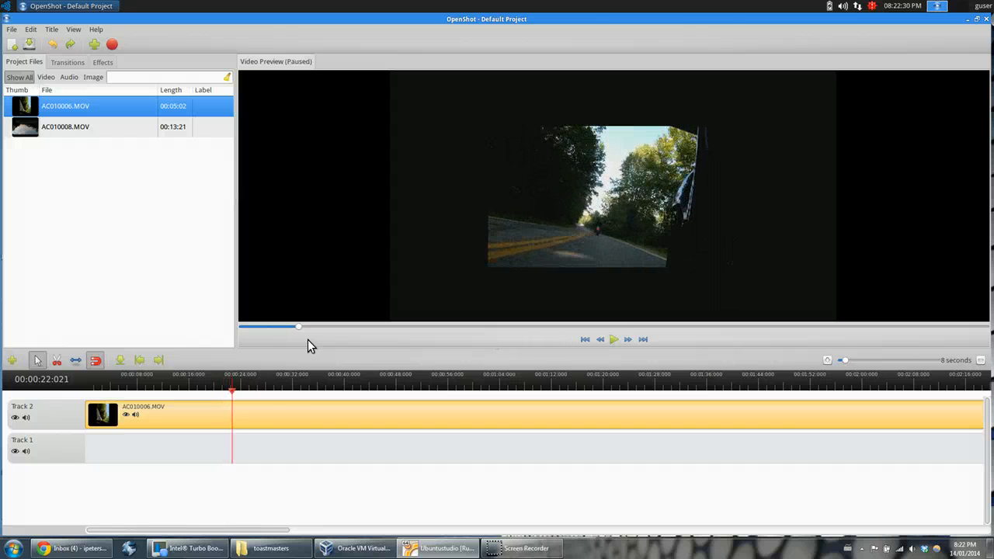
# - Set the rotated clip's layout height and width to 175% for the Start of Clip key frame and apply
pyautogui.rightClick(252, 409)
pyautogui.click(282, 389)
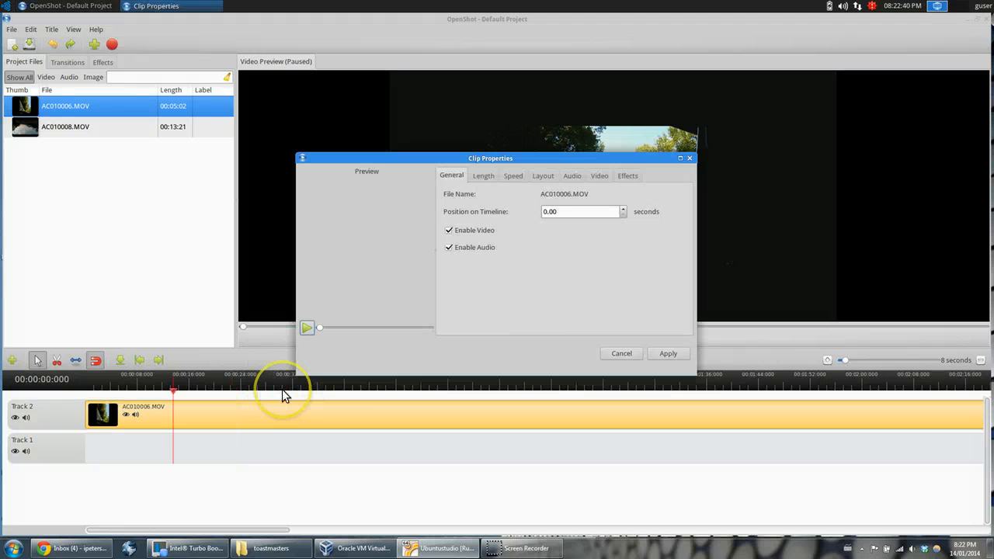
pyautogui.click(546, 179)
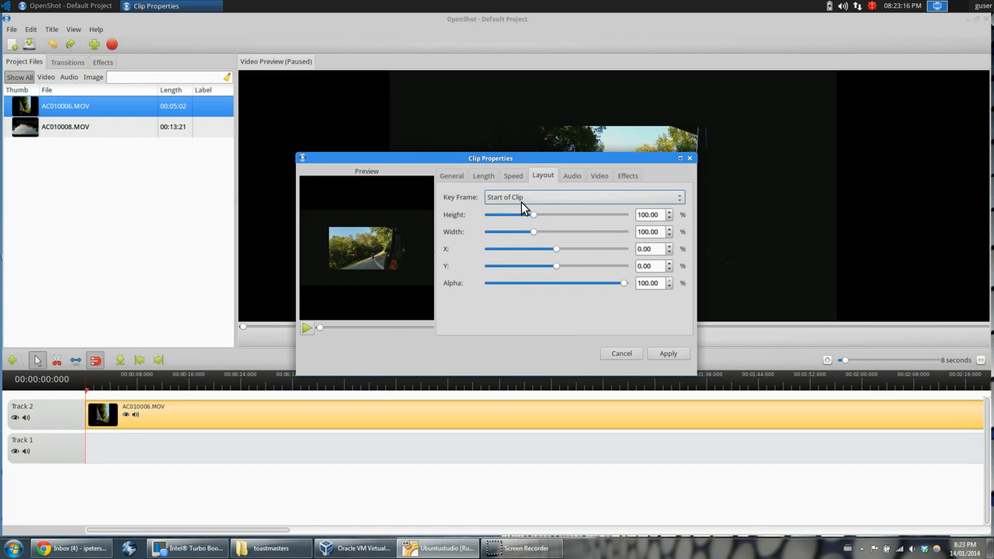
pyautogui.click(652, 215)
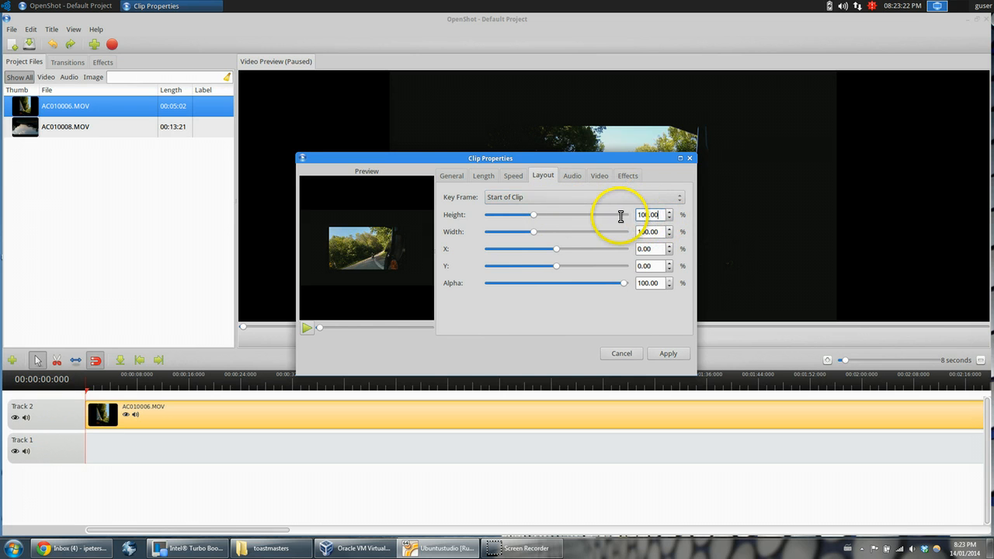
pyautogui.press('BackSpace')
pyautogui.press('BackSpace')
pyautogui.press('BackSpace')
pyautogui.press('BackSpace')
pyautogui.press('Tab')
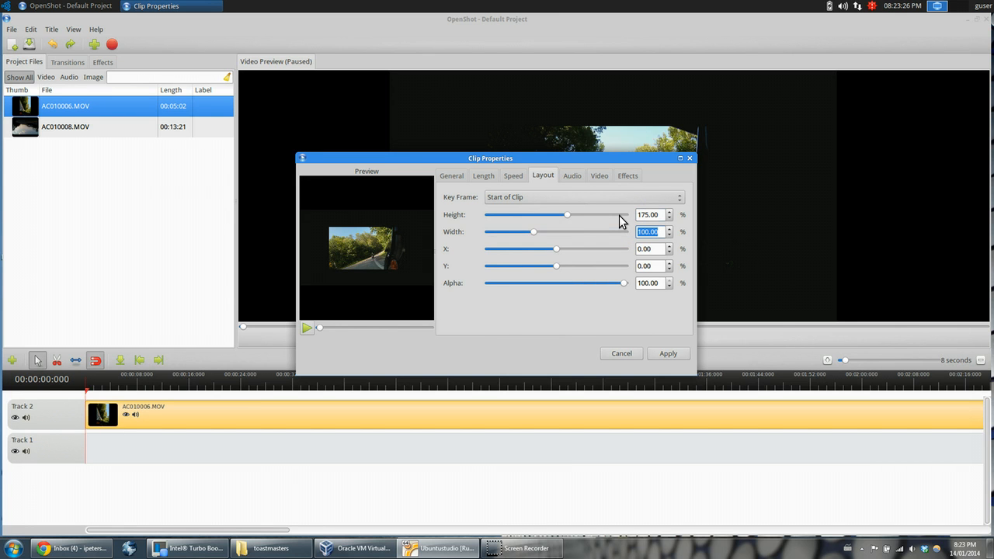
pyautogui.write('175')
pyautogui.press('Tab')
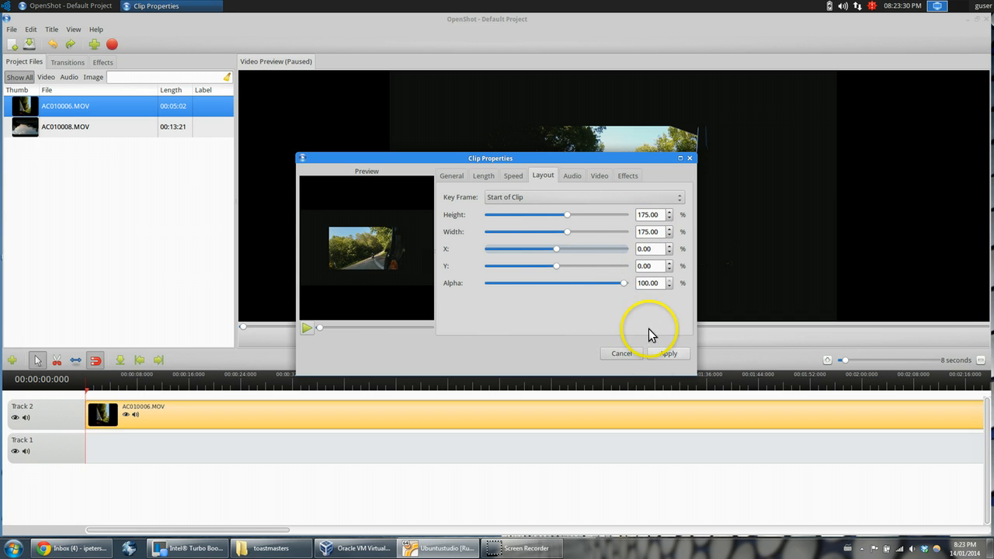
pyautogui.click(661, 355)
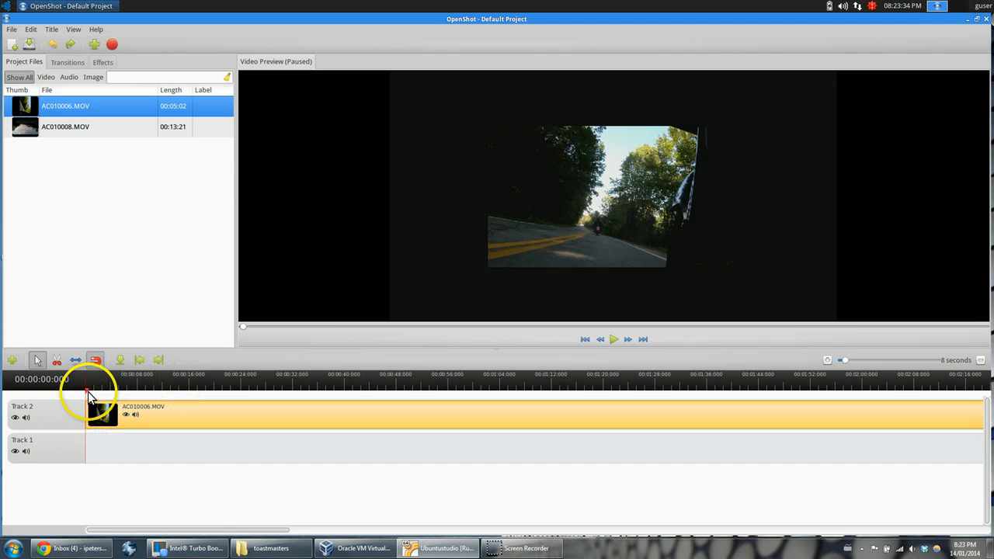
# - Preview the enlarged clip from its start, at about 1:22 and from about 3:50 to check the picture size
pyautogui.press('space')
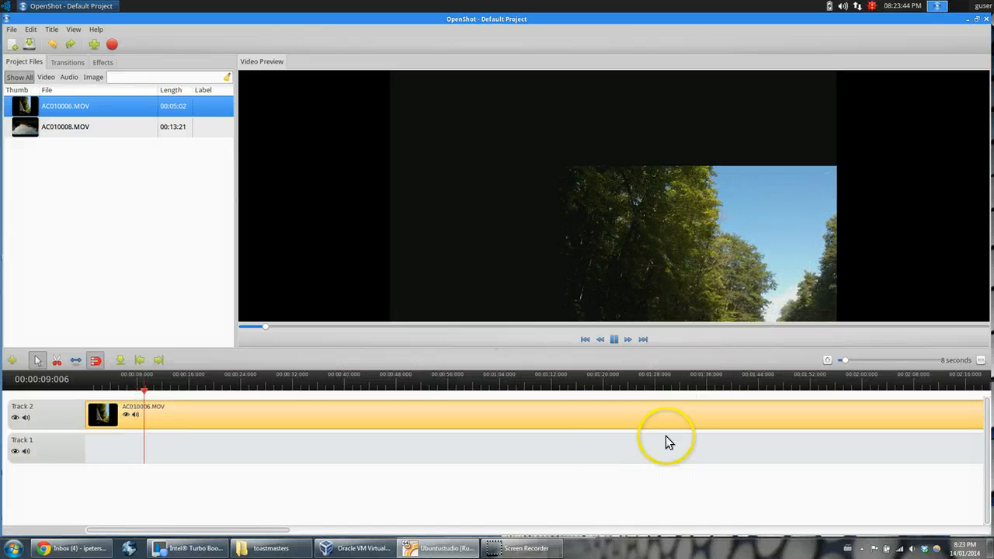
pyautogui.click(620, 384)
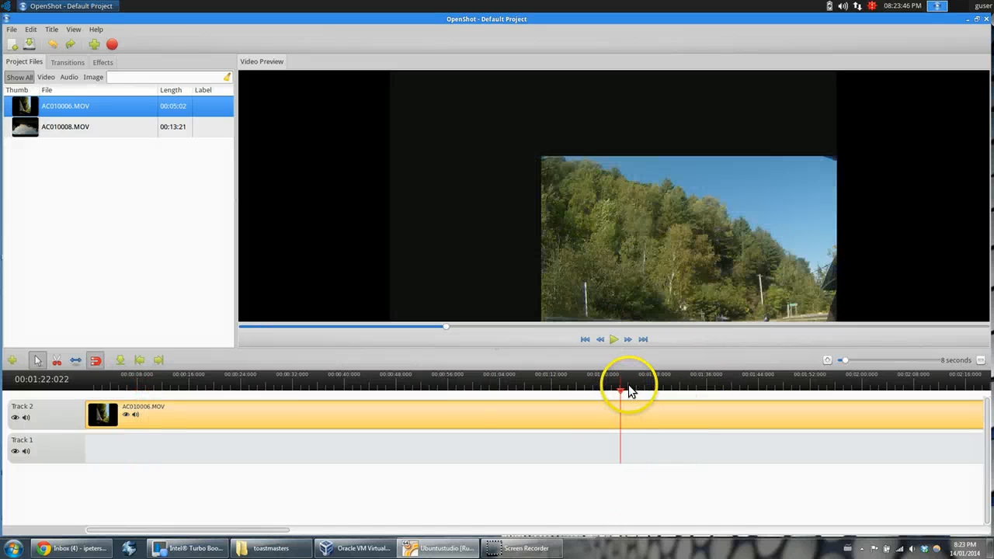
pyautogui.scroll(-3, 766, 388)
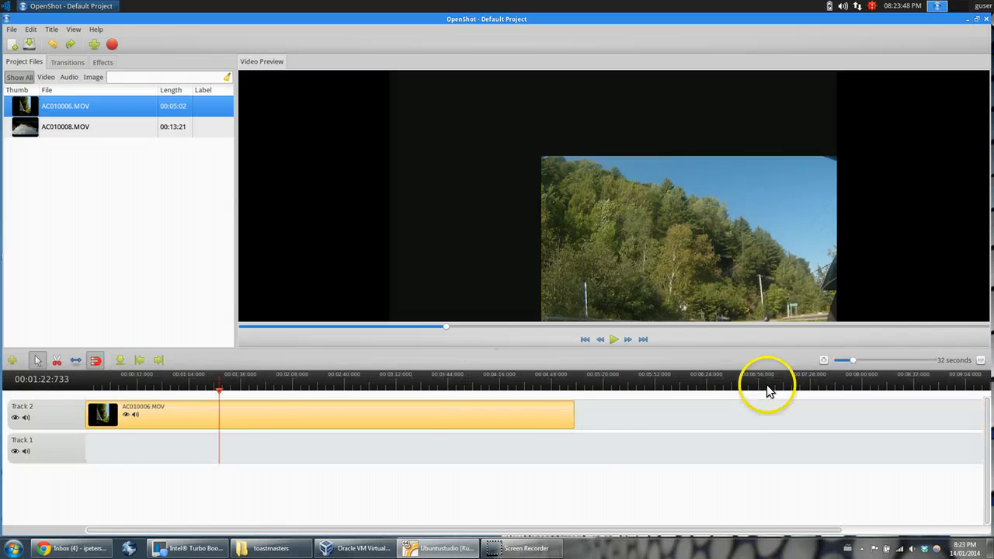
pyautogui.scroll(1, 750, 392)
pyautogui.click(626, 386)
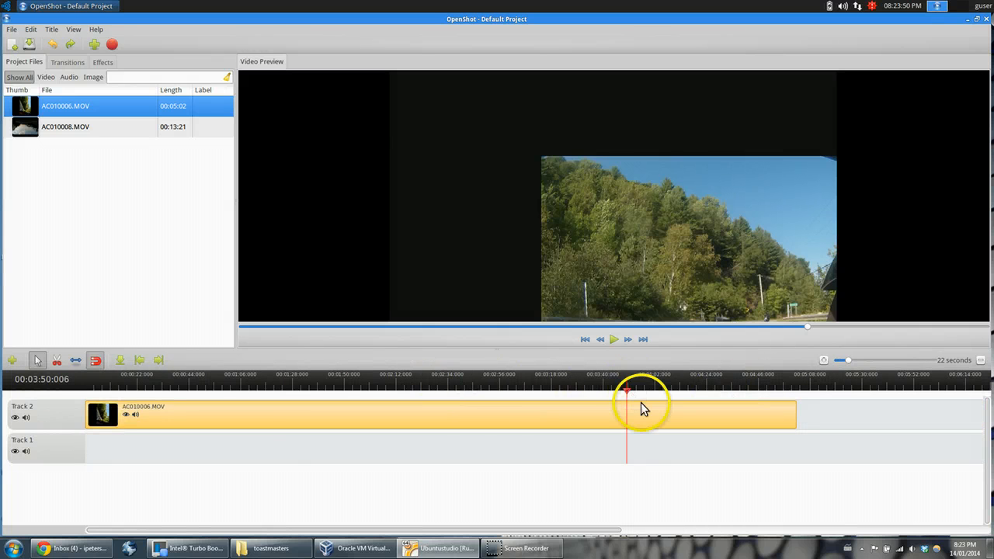
pyautogui.press('space')
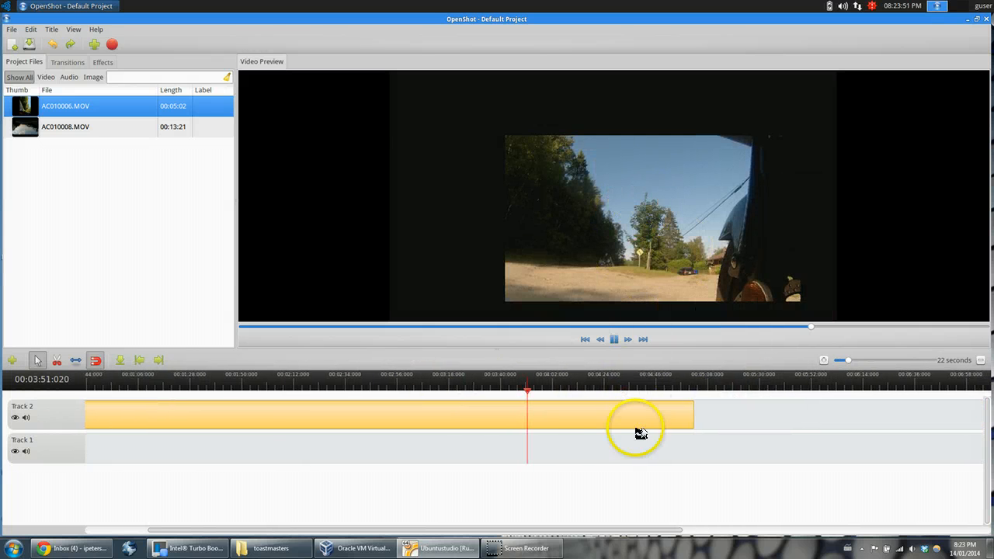
# - Set the clip's layout height and width to 175% for the End of Clip key frame and apply
pyautogui.rightClick(468, 419)
pyautogui.click(494, 402)
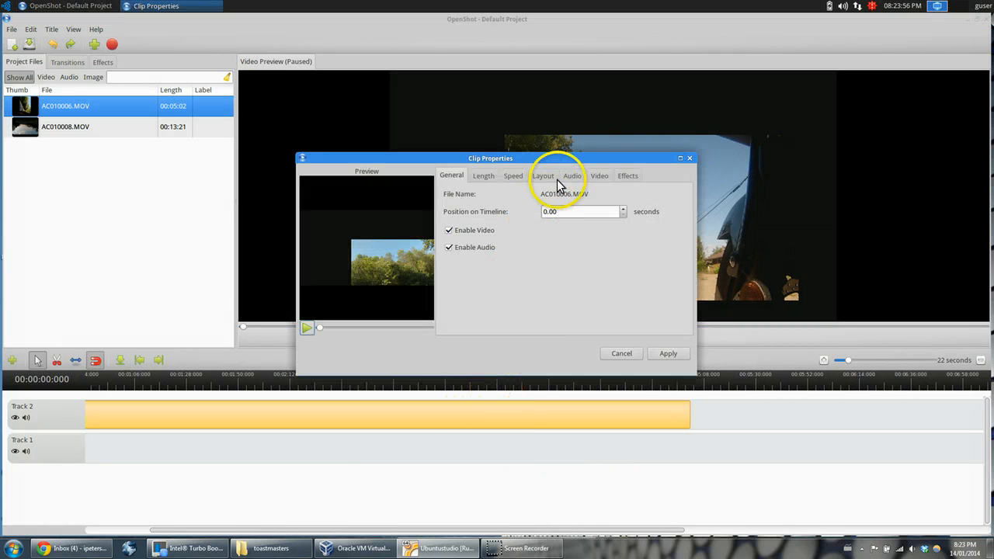
pyautogui.click(545, 177)
pyautogui.click(521, 198)
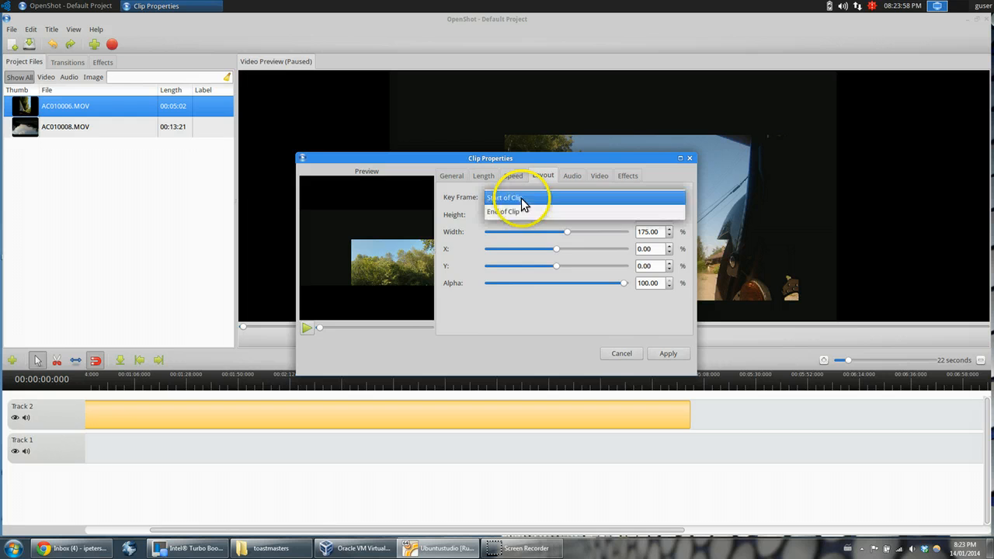
pyautogui.click(518, 215)
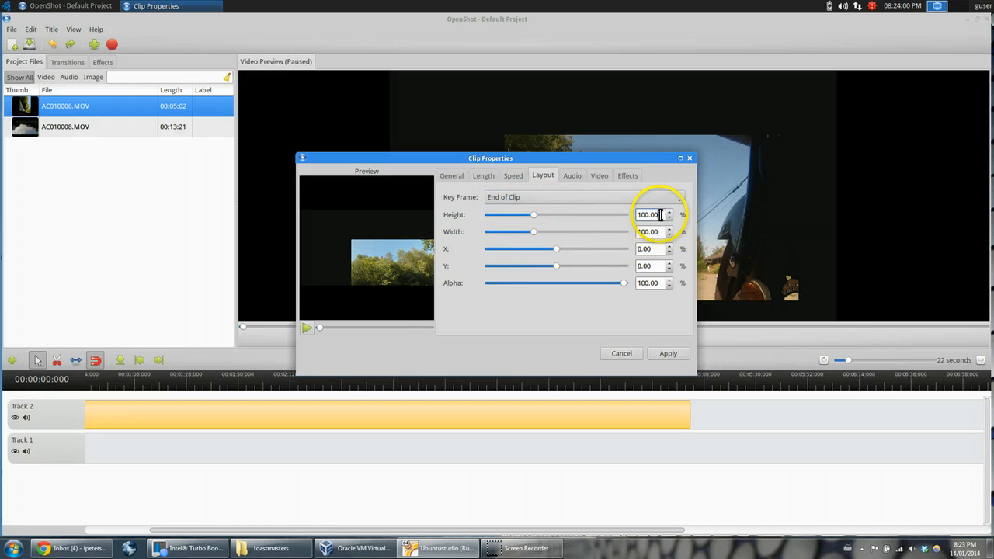
pyautogui.moveTo(660, 215); pyautogui.dragTo(605, 215)
pyautogui.write('175')
pyautogui.press('Tab')
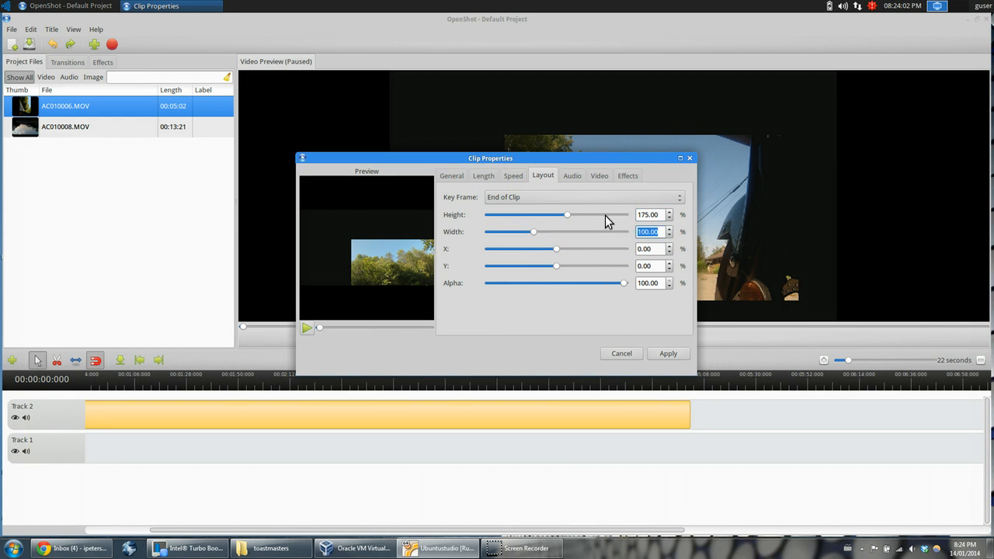
pyautogui.write('175')
pyautogui.press('Tab')
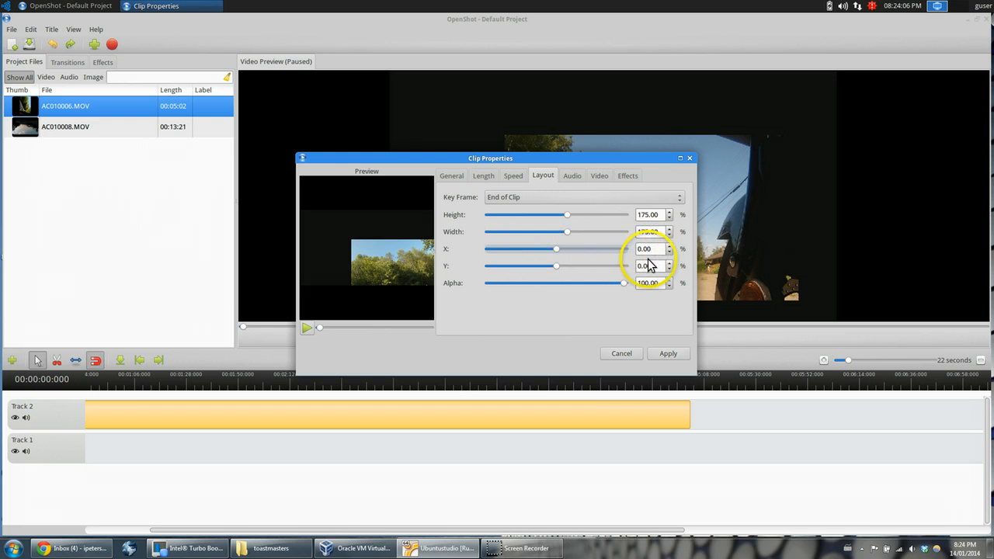
pyautogui.click(667, 353)
pyautogui.click(269, 377)
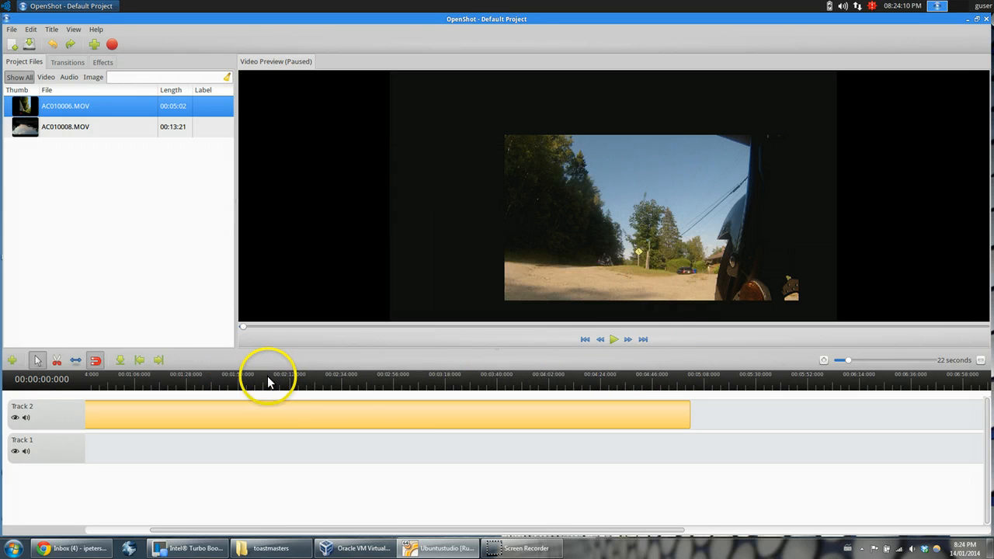
# - Check the enlarged clip at about 2:03 and set its End of Clip layout height and width to 100%
pyautogui.click(358, 424)
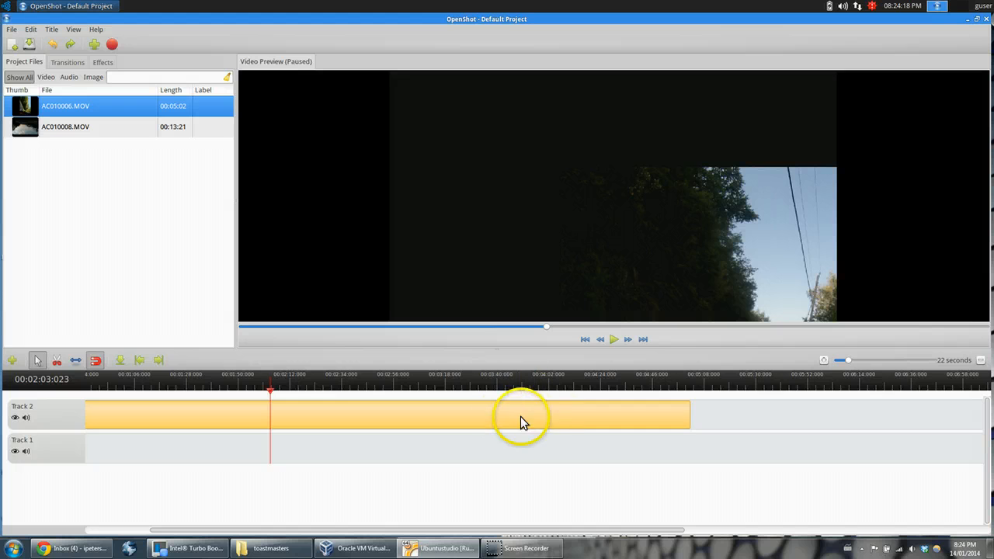
pyautogui.click(284, 412)
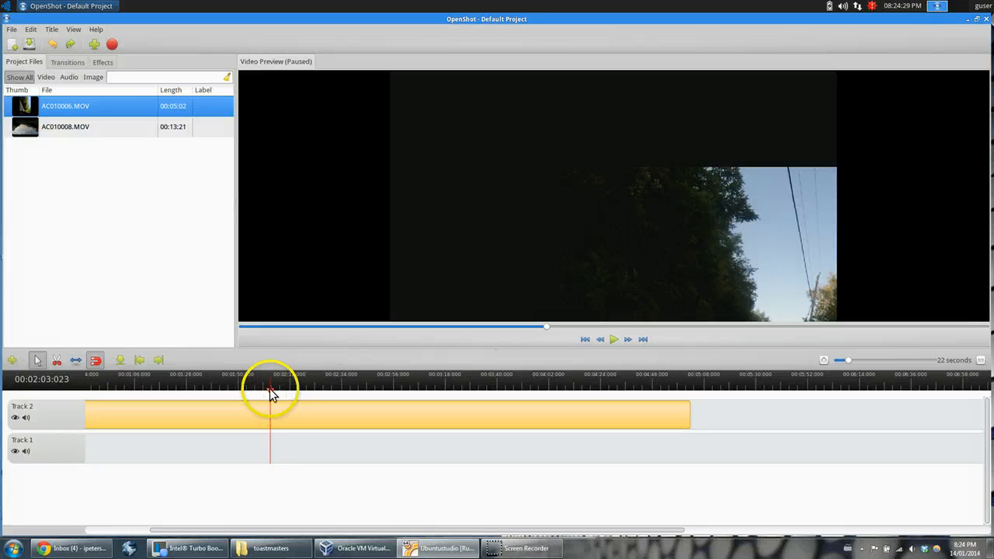
pyautogui.rightClick(301, 412)
pyautogui.click(326, 396)
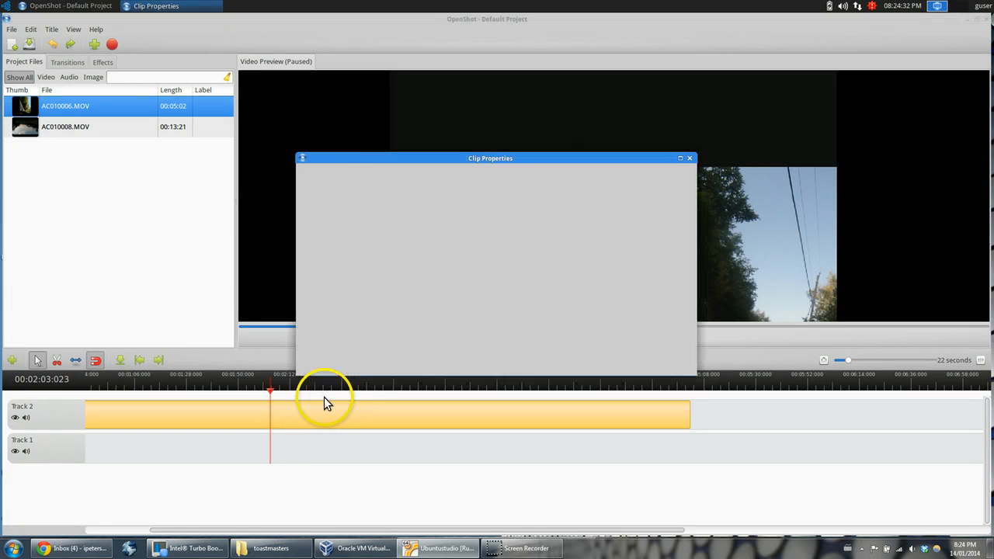
pyautogui.click(542, 176)
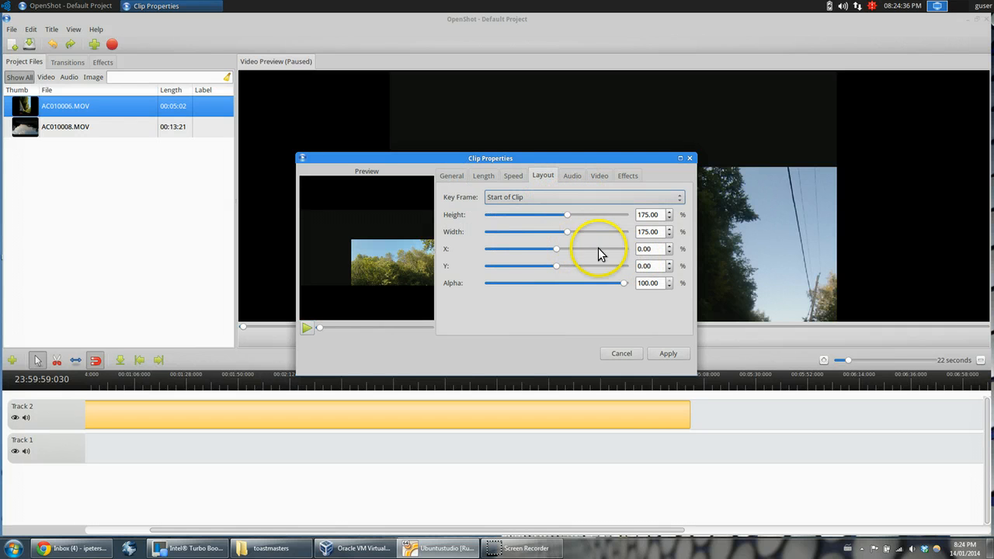
pyautogui.click(542, 197)
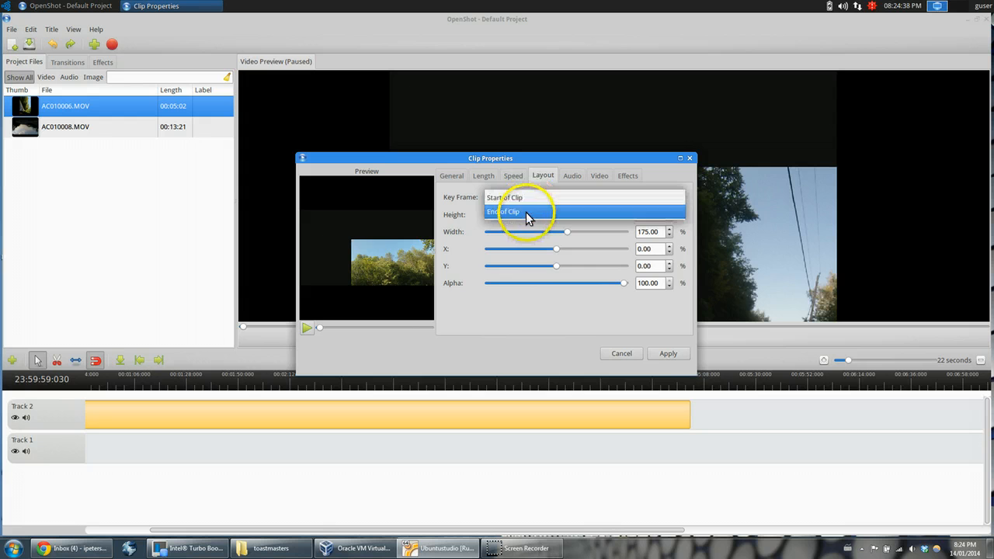
pyautogui.click(526, 214)
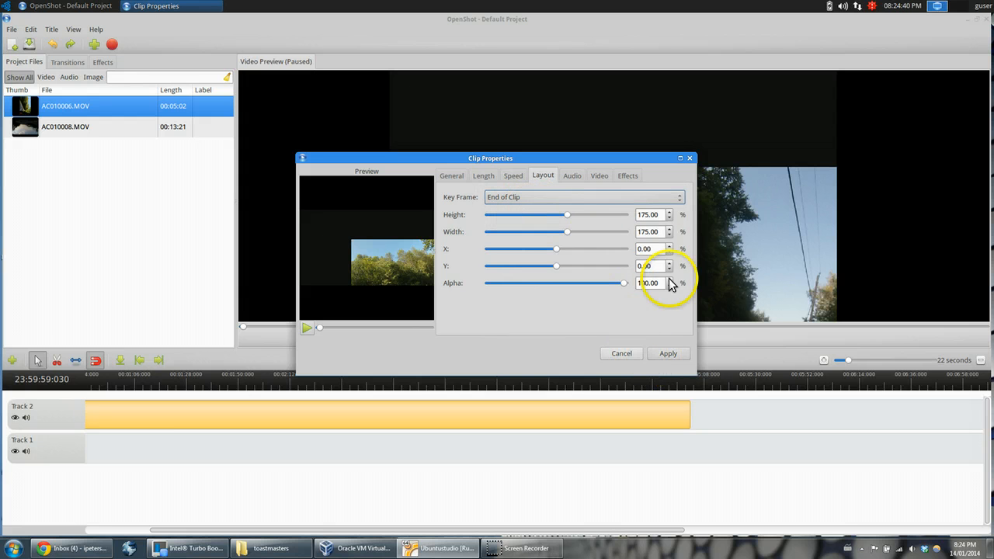
pyautogui.moveTo(664, 214); pyautogui.dragTo(603, 212)
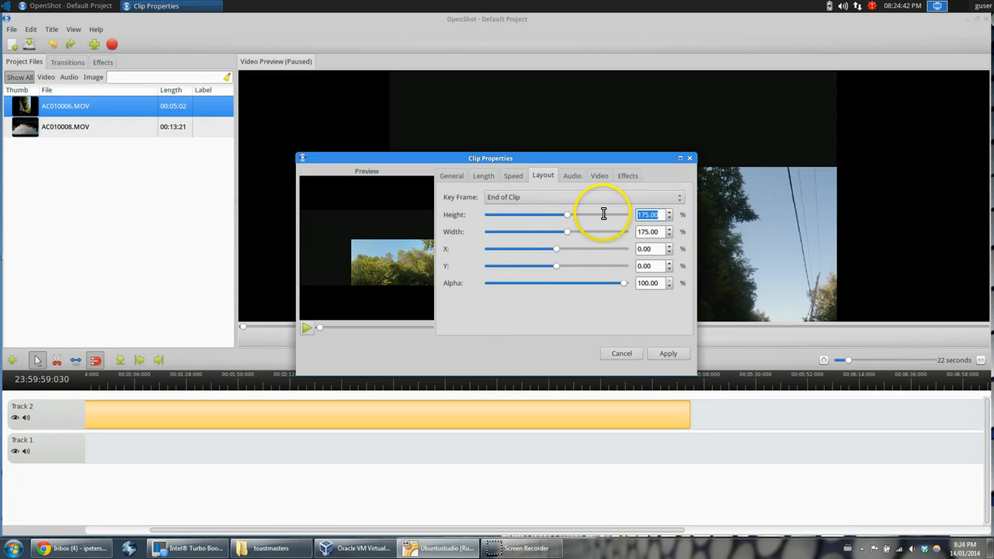
pyautogui.write('100')
pyautogui.press('Tab')
pyautogui.write('10')
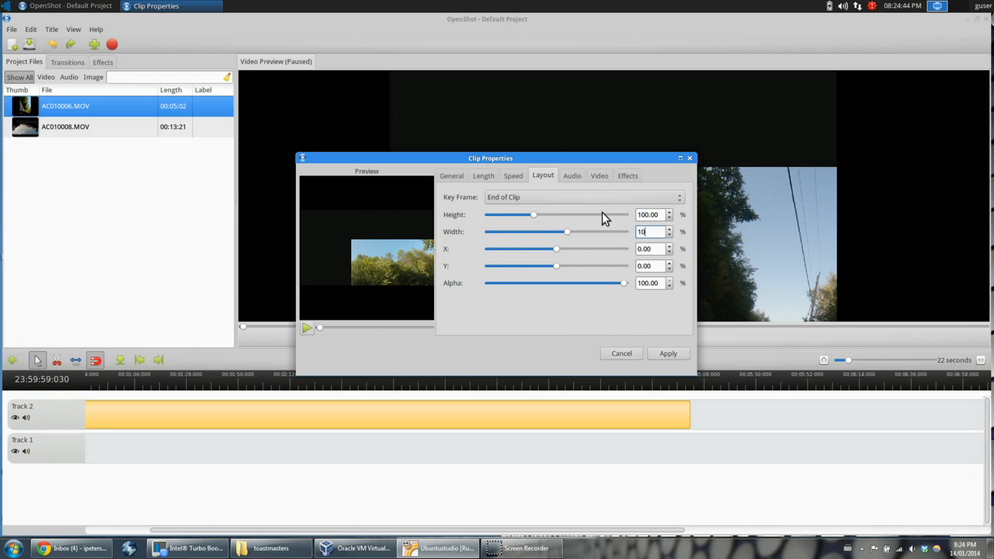
pyautogui.write('0')
pyautogui.press('Tab')
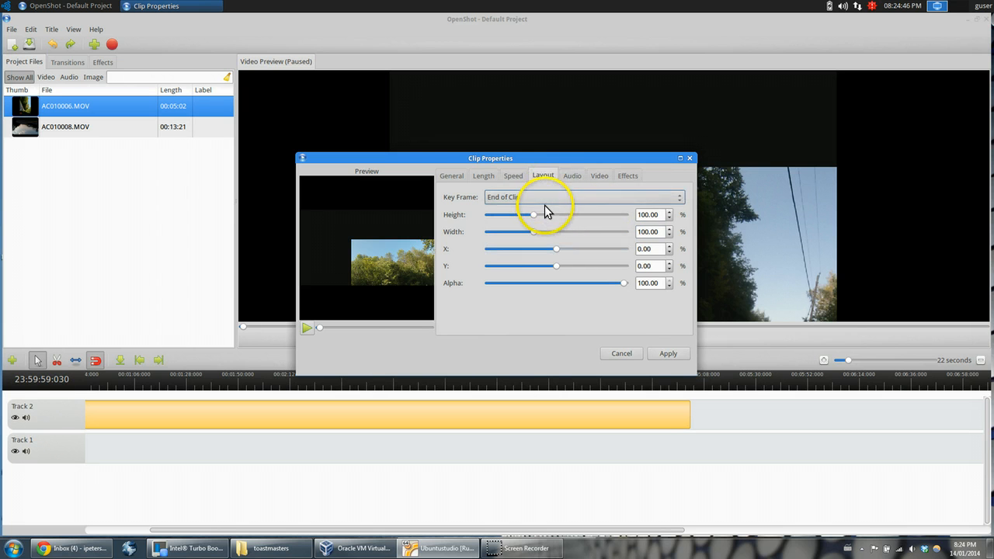
# - Set the Start of Clip layout height and width to 100%, apply the properties and preview the clip at about 1:41
pyautogui.click(545, 197)
pyautogui.click(548, 178)
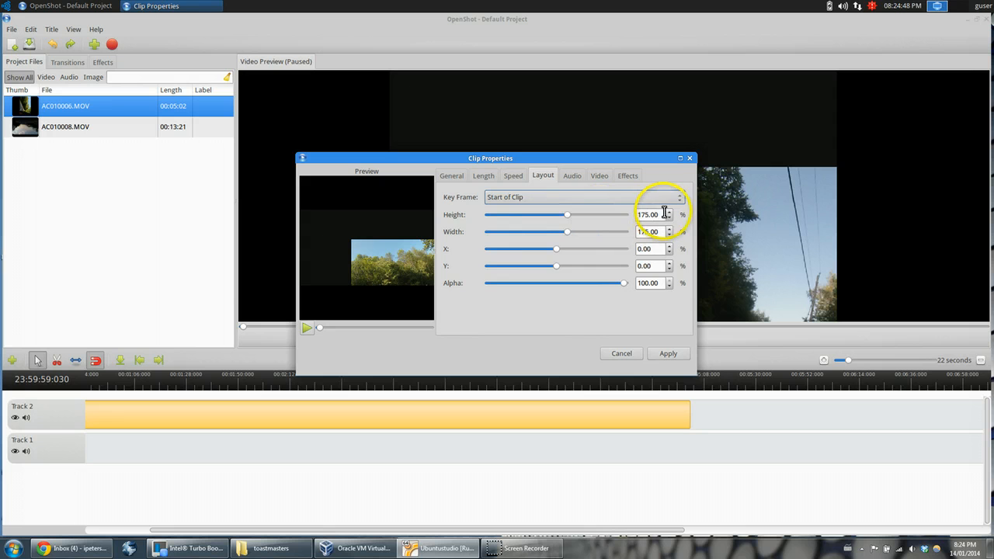
pyautogui.moveTo(665, 213); pyautogui.dragTo(643, 213)
pyautogui.write('100')
pyautogui.press('Tab')
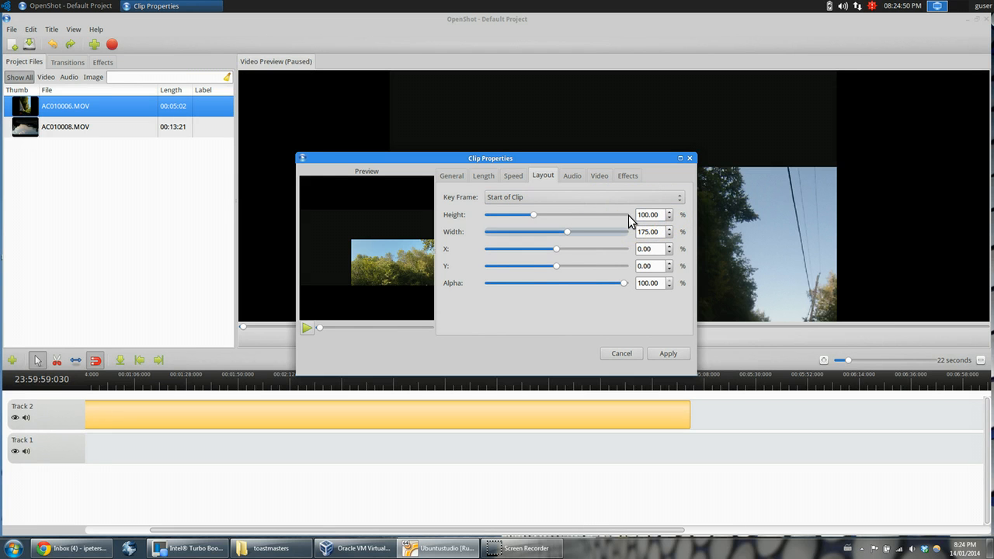
pyautogui.press('Tab')
pyautogui.write('10')
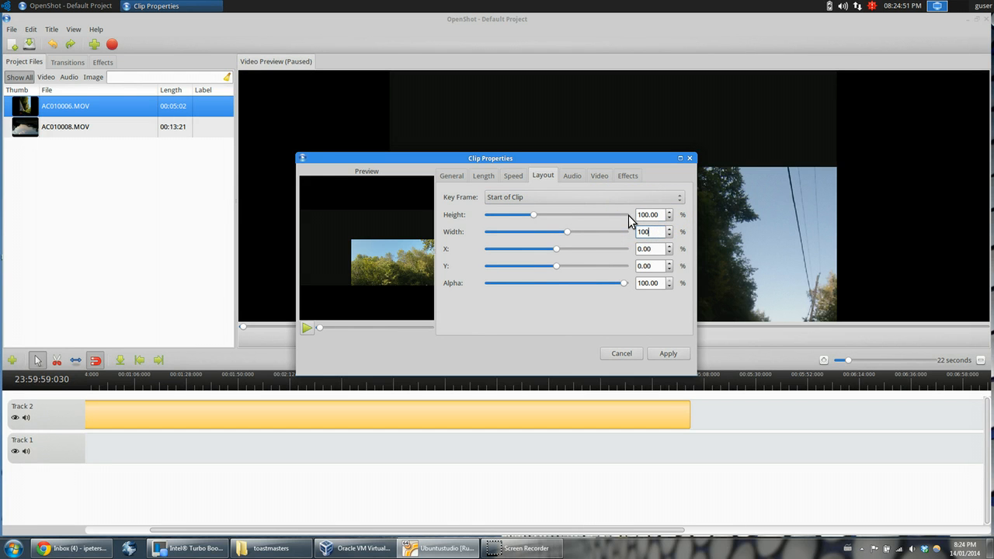
pyautogui.click(667, 354)
pyautogui.click(218, 386)
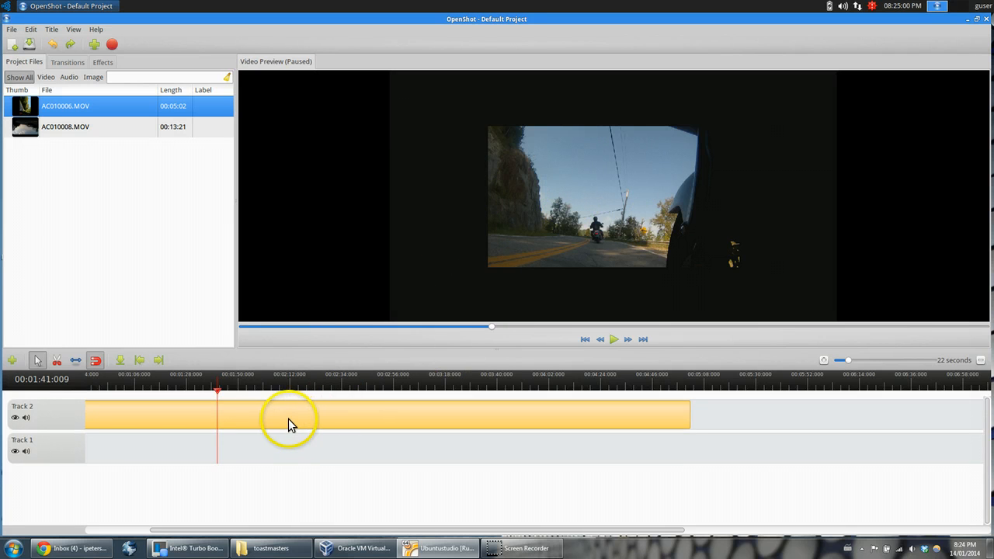
pyautogui.click(97, 30)
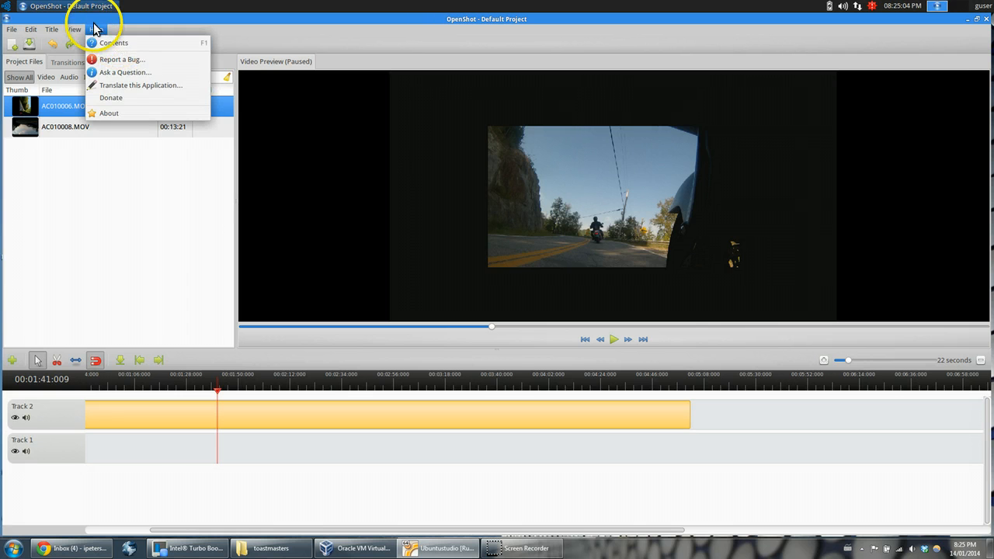
pyautogui.click(97, 31)
pyautogui.click(57, 359)
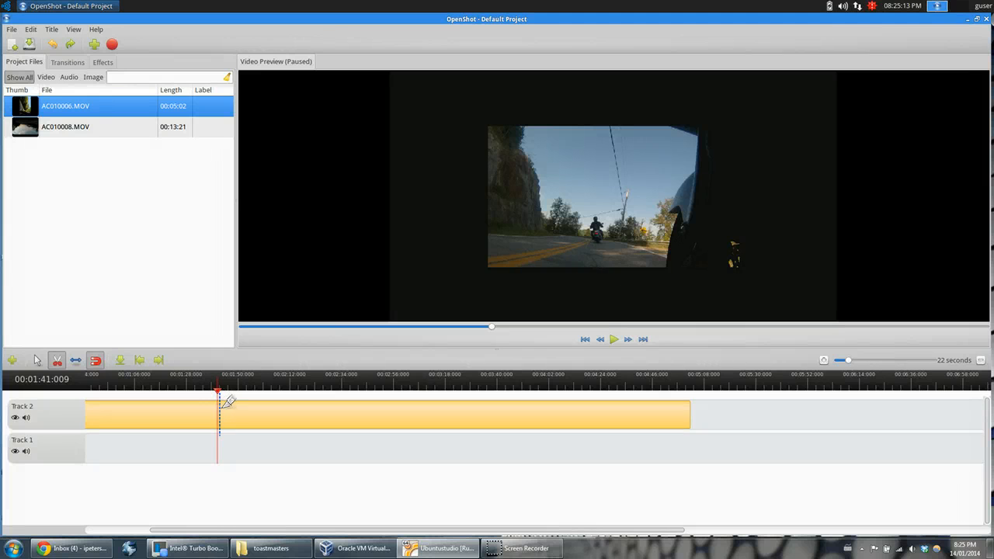
pyautogui.click(38, 359)
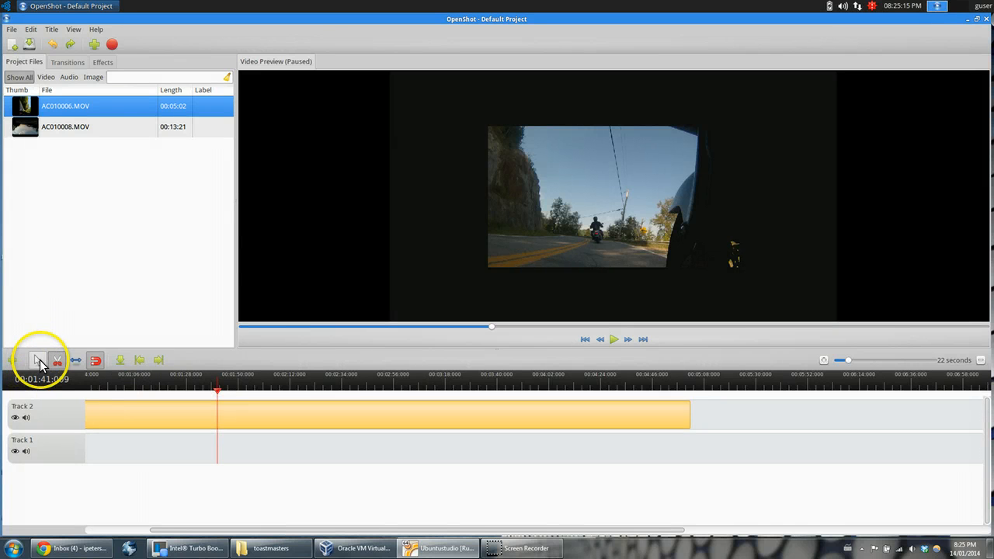
# - Look up the shortcuts for switching between Resize and Select mode and slicing clips at the play-head in the manual's Keyboard Shortcuts page
pyautogui.click(96, 29)
pyautogui.click(110, 41)
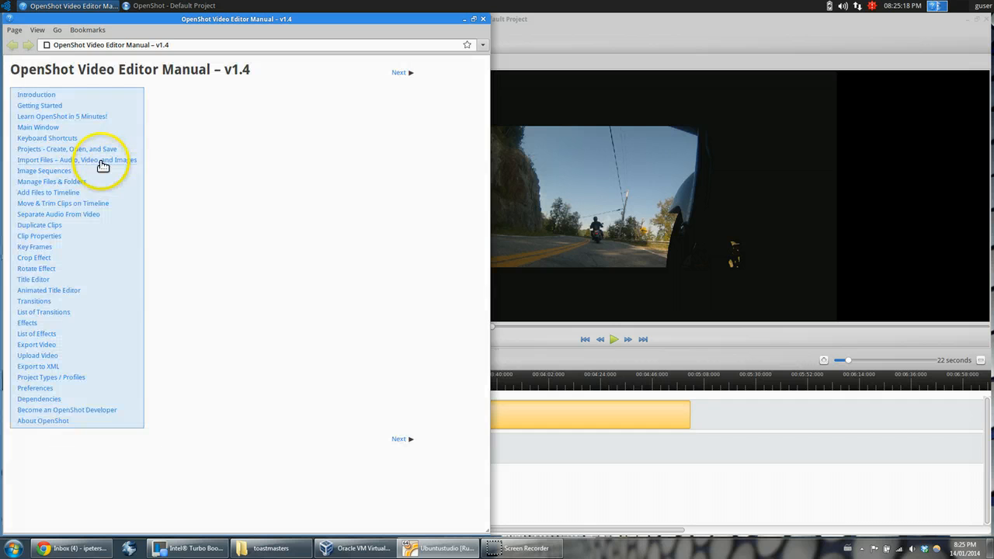
pyautogui.click(36, 138)
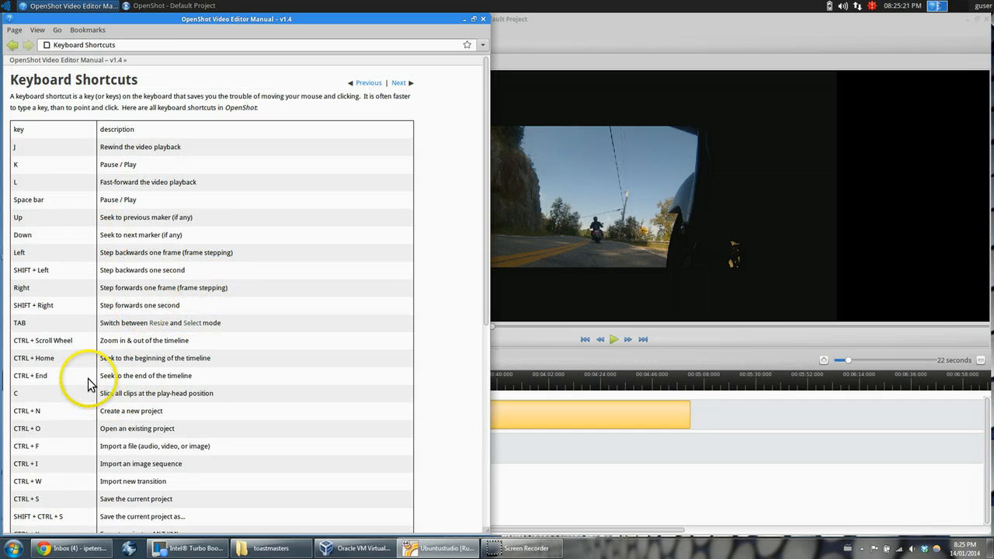
pyautogui.moveTo(222, 325); pyautogui.dragTo(101, 326)
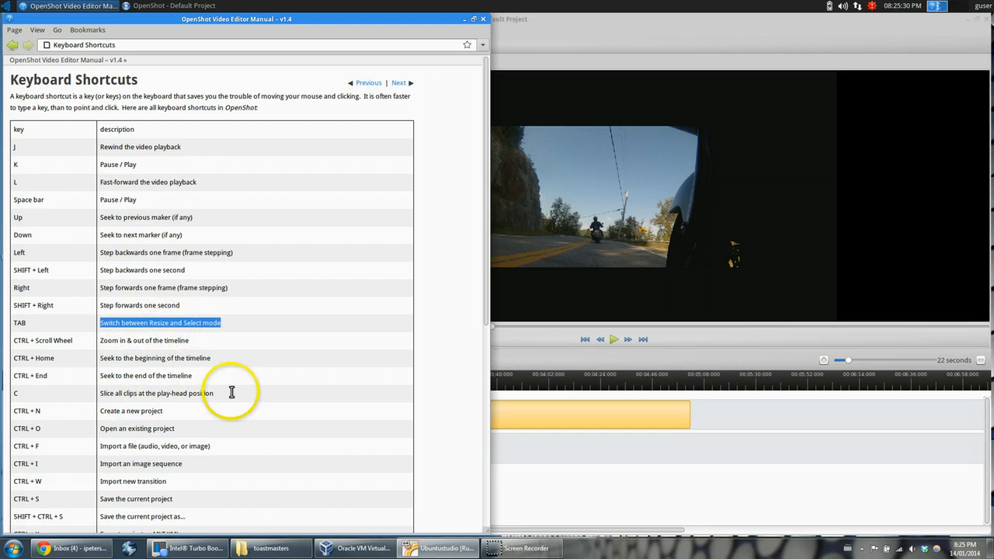
pyautogui.moveTo(231, 393); pyautogui.dragTo(101, 394)
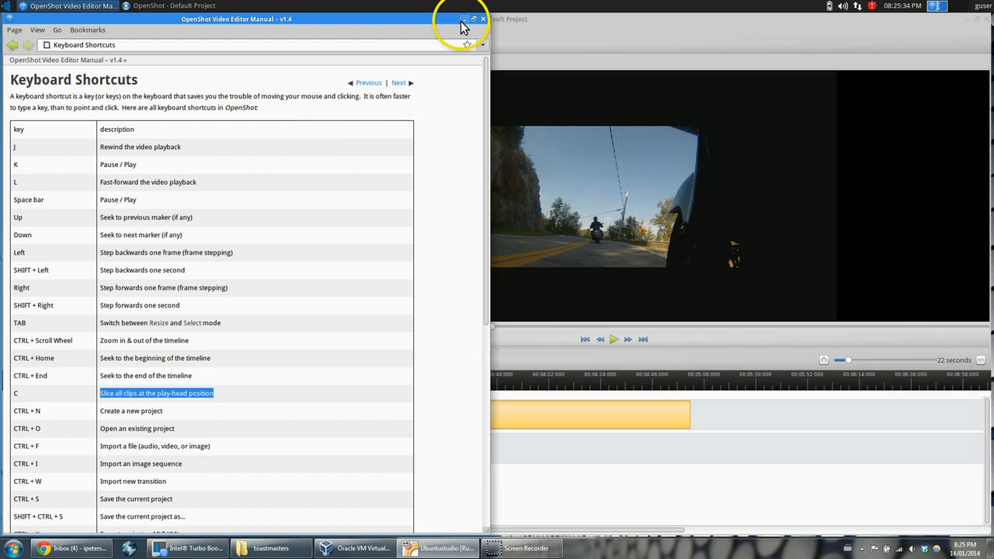
pyautogui.click(510, 22)
# - Slice the AC010006.MOV clip on Track 2 at about 1:35
pyautogui.moveTo(239, 392); pyautogui.dragTo(202, 394)
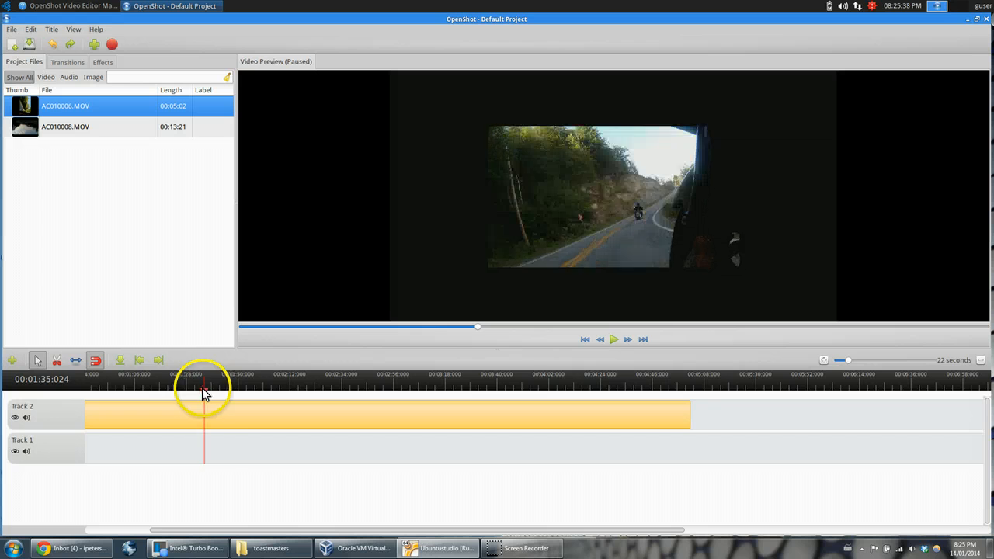
pyautogui.press('c')
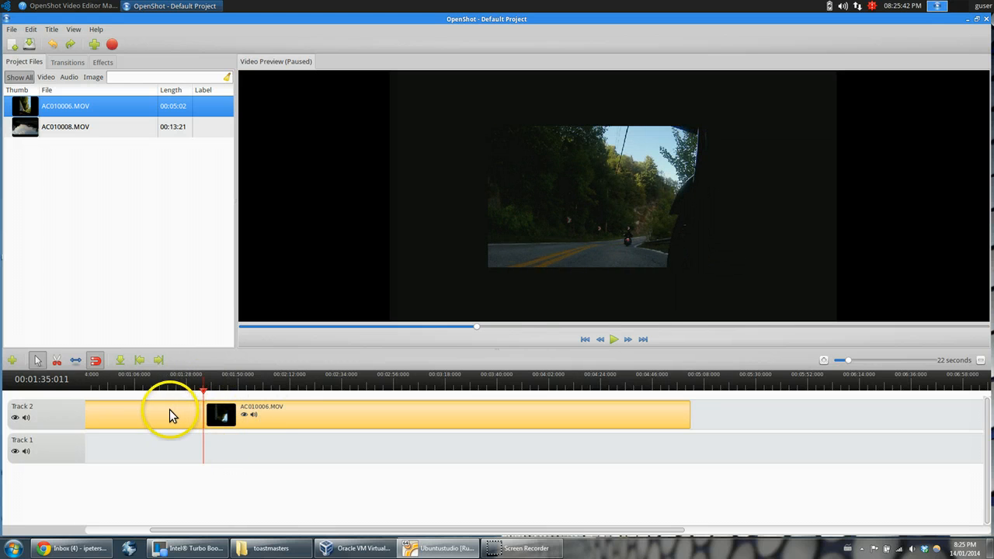
pyautogui.click(244, 414)
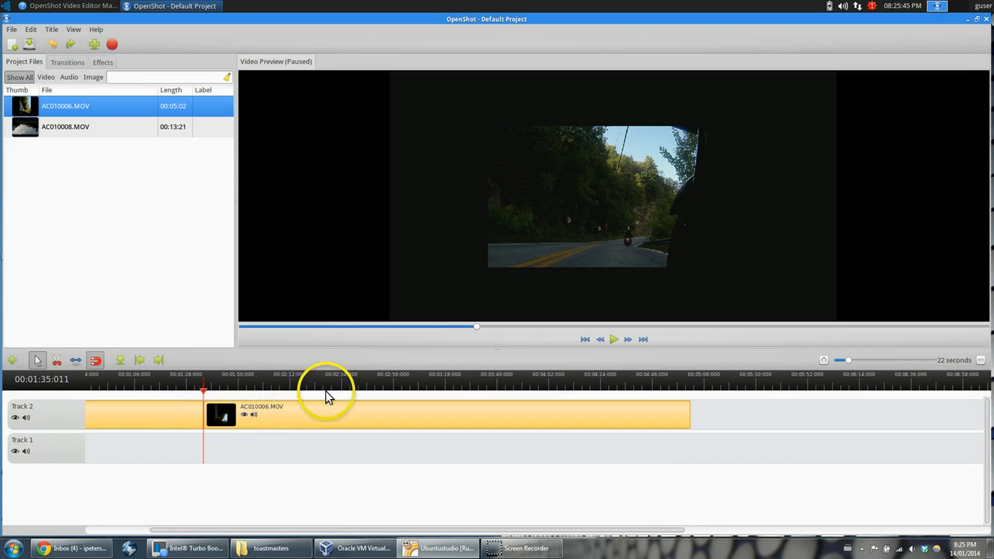
# - Slice the AC010006.MOV clip on Track 2 at 2:22 and delete the section between the two cuts
pyautogui.moveTo(278, 385); pyautogui.dragTo(313, 387)
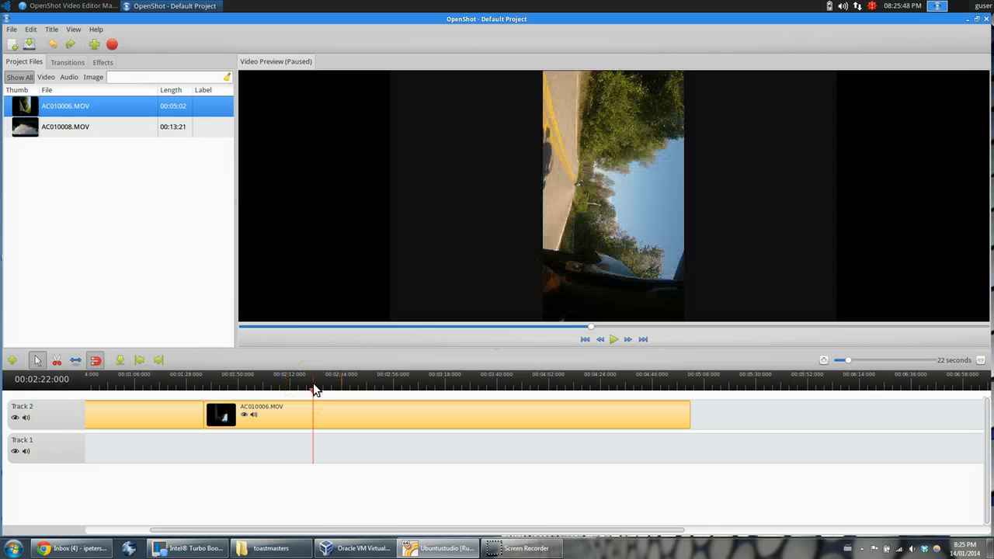
pyautogui.press('c')
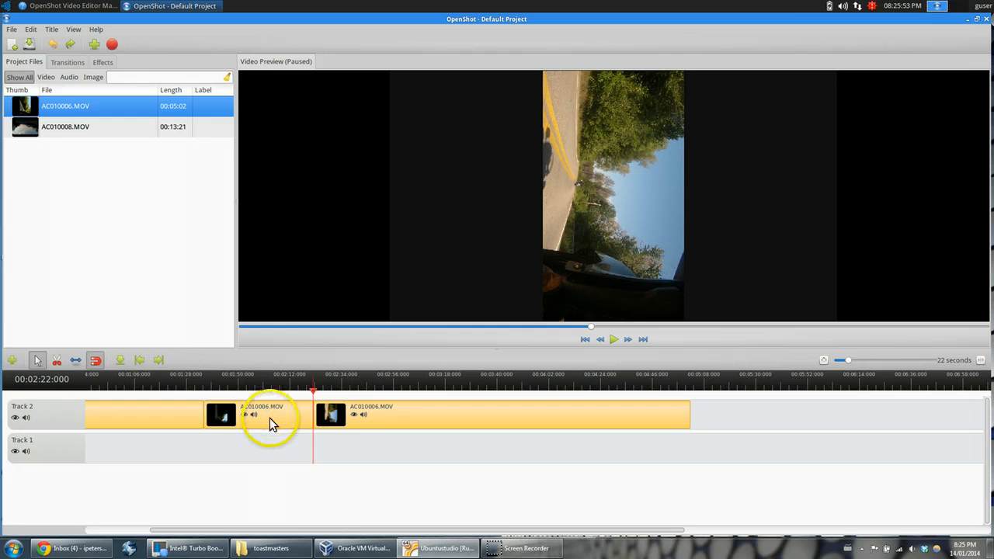
pyautogui.press('Delete')
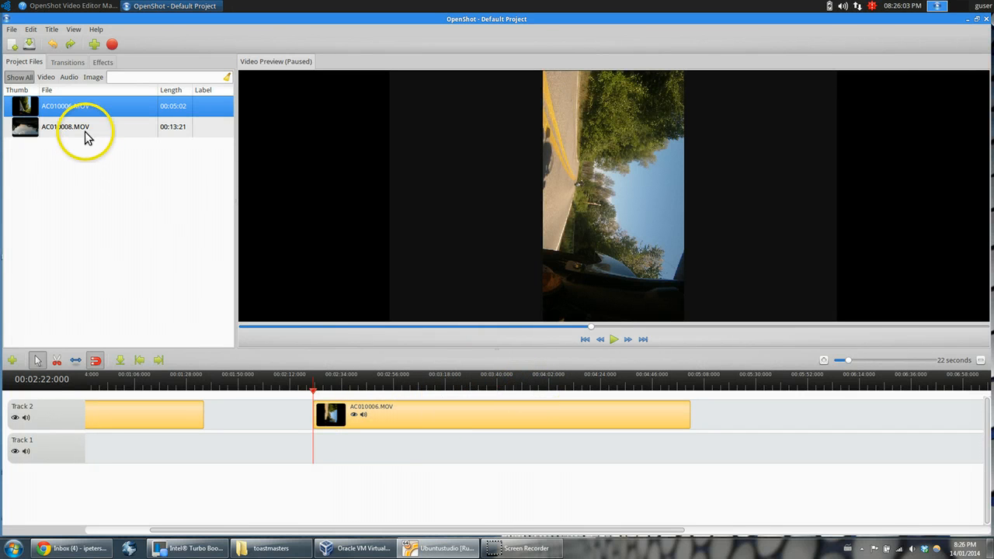
# - Add AC010008.MOV to Track 1, starting just before the end of the last clip on Track 2
pyautogui.click(122, 134)
pyautogui.moveTo(122, 140); pyautogui.dragTo(701, 451)
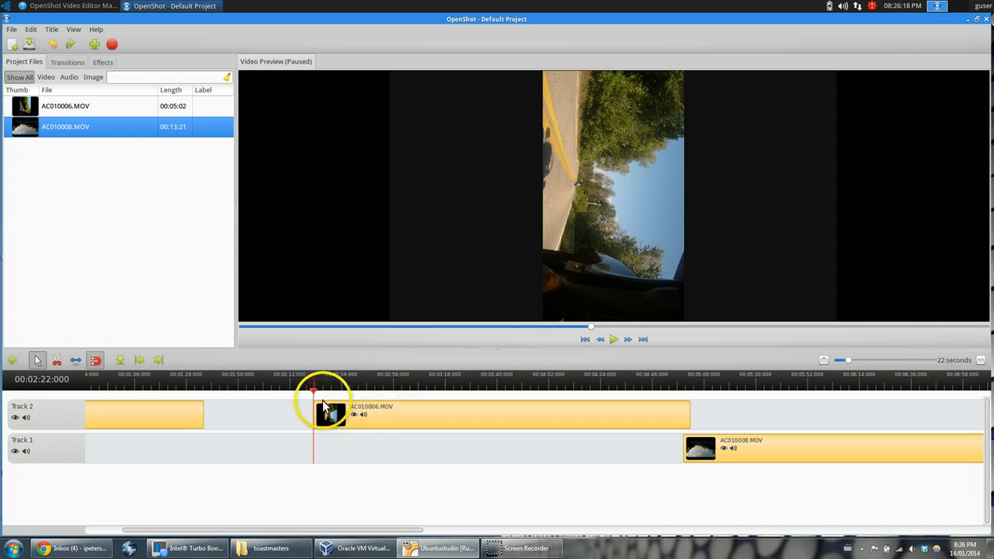
# - Check the remaining later AC010006.MOV section at about 3:04 and rotate it 90 degrees to the left
pyautogui.moveTo(314, 392); pyautogui.dragTo(413, 393)
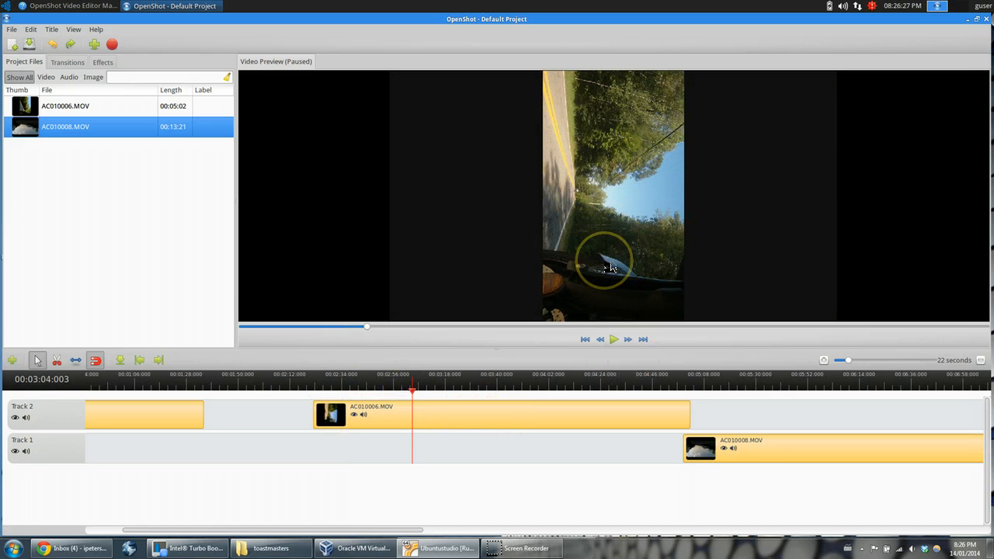
pyautogui.rightClick(423, 421)
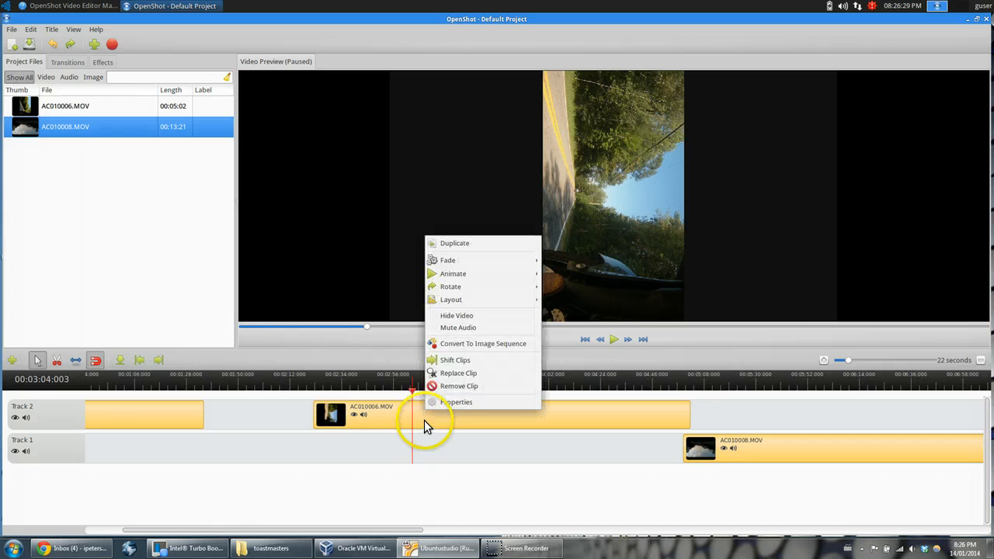
pyautogui.moveTo(489, 288)
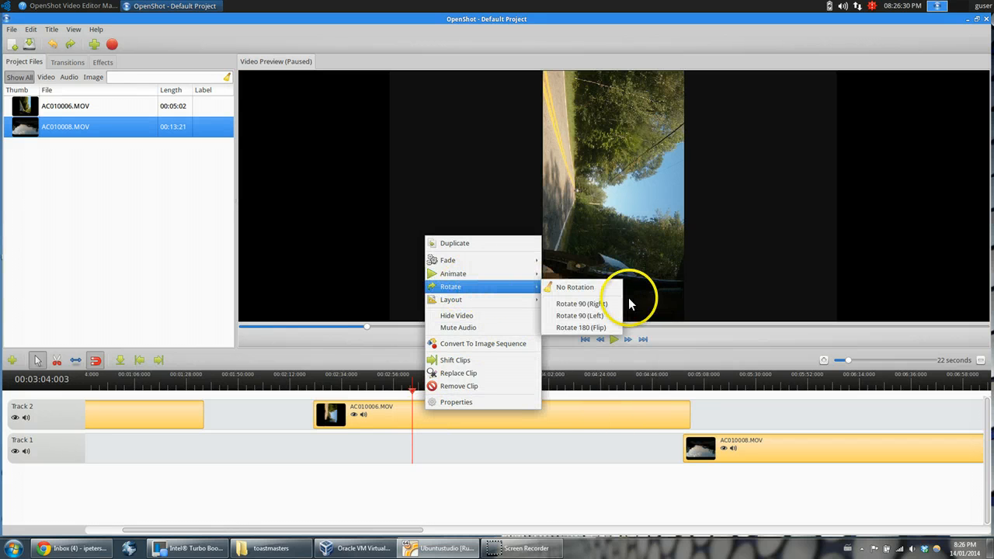
pyautogui.click(594, 315)
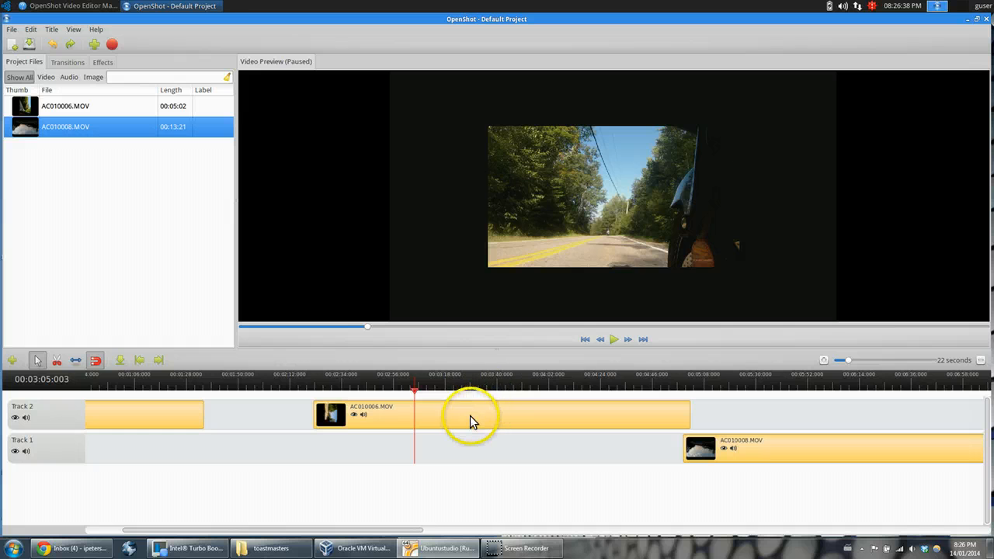
# - Move the later Track 2 section against the end of the first one, and move it back out to about 2:34
pyautogui.moveTo(486, 413); pyautogui.dragTo(377, 415)
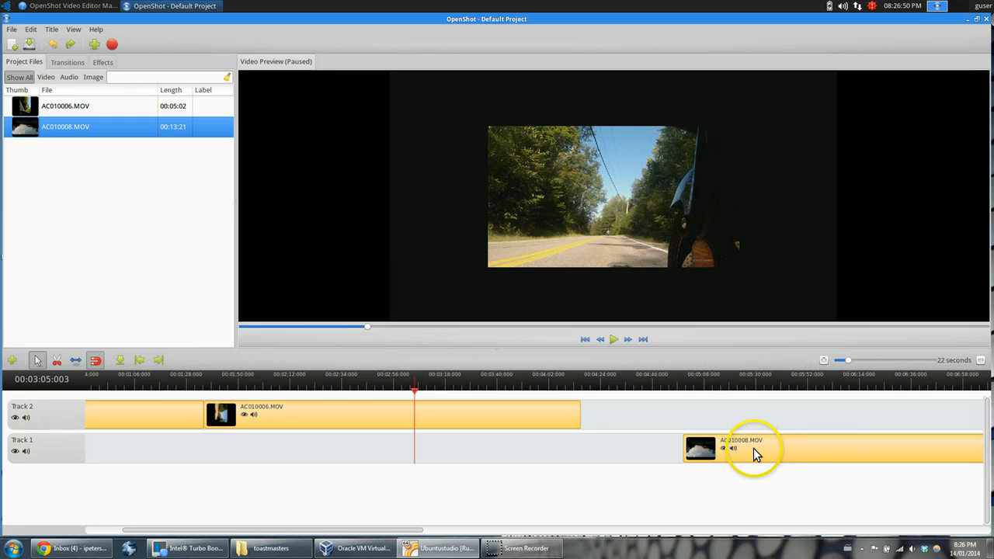
pyautogui.moveTo(323, 417); pyautogui.dragTo(459, 413)
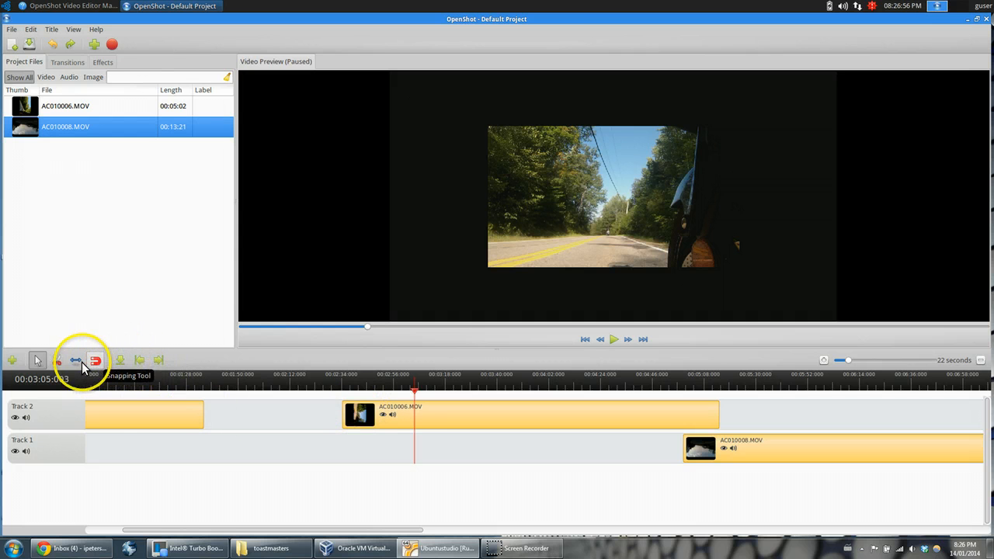
# - Shift the later AC010006.MOV section on Track 2 by -15 seconds
pyautogui.rightClick(398, 416)
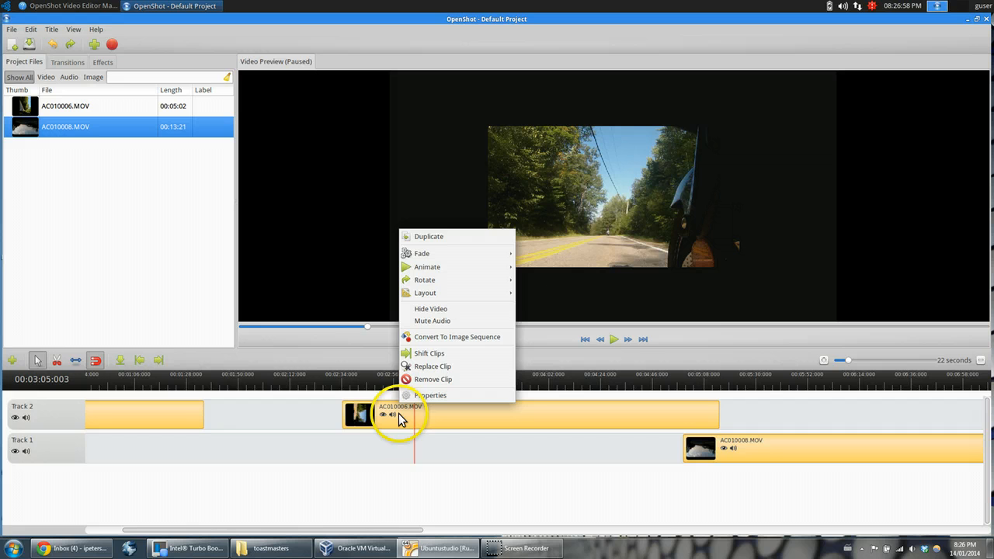
pyautogui.click(429, 356)
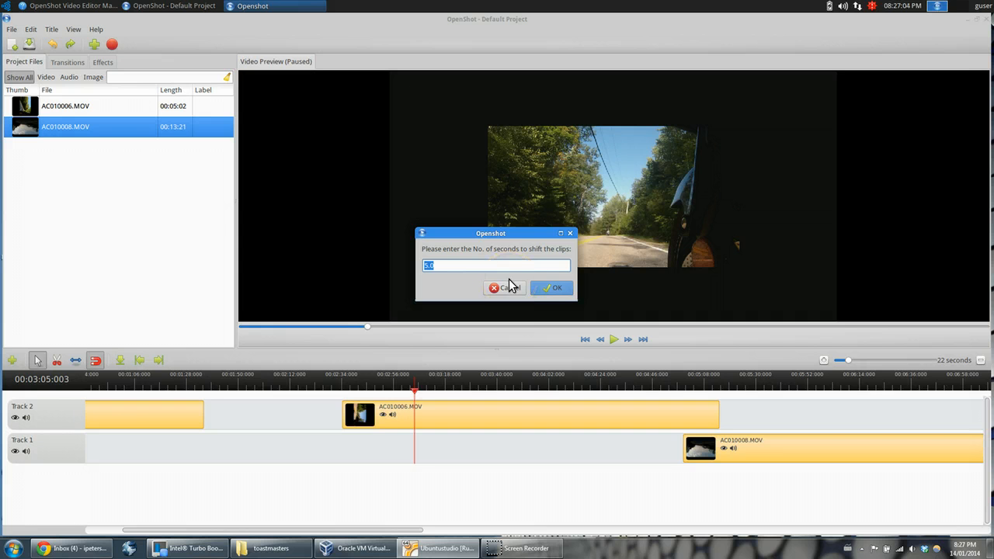
pyautogui.write('-15')
pyautogui.click(559, 287)
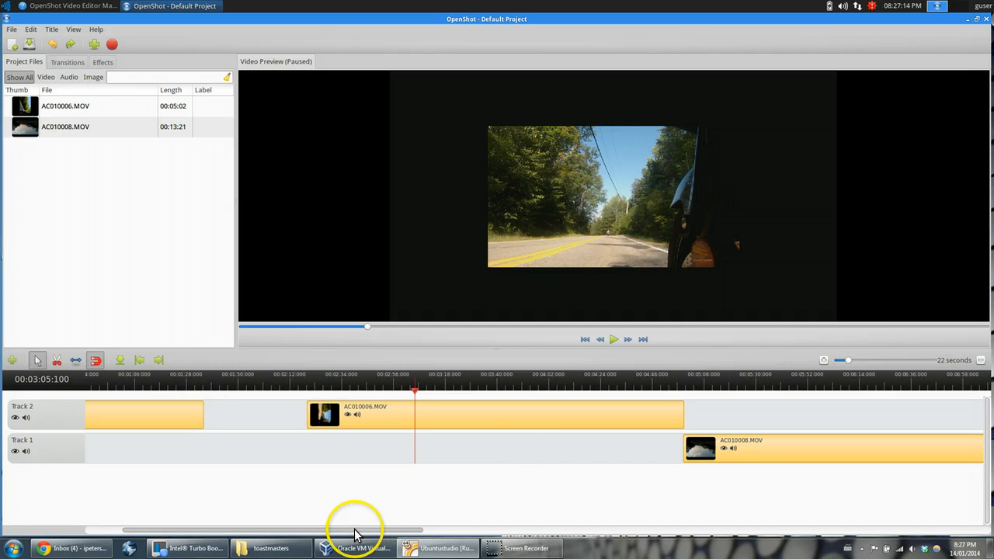
# - Move the later AC010006.MOV section to Track 1 so it starts just before the first Track 2 section ends
pyautogui.moveTo(355, 531); pyautogui.dragTo(133, 533)
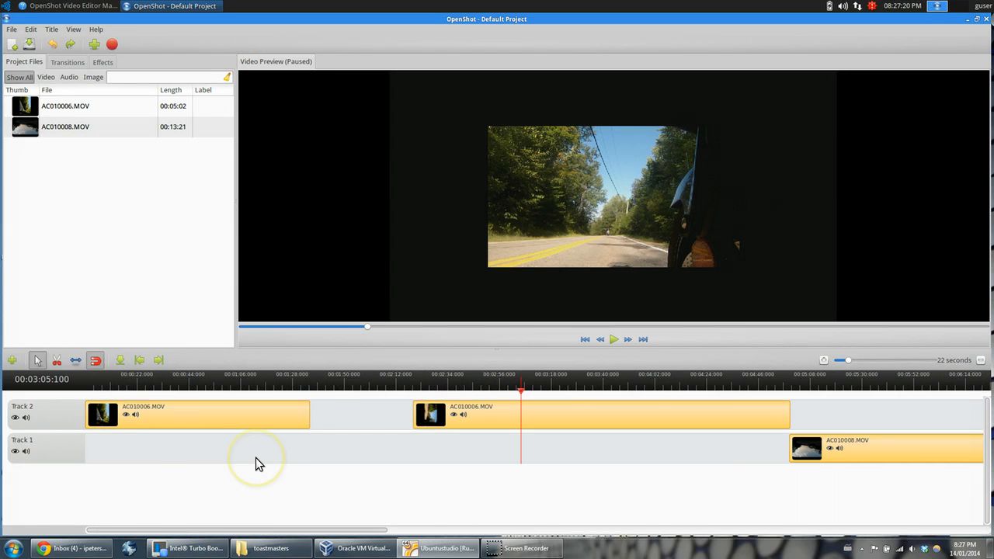
pyautogui.click(356, 410)
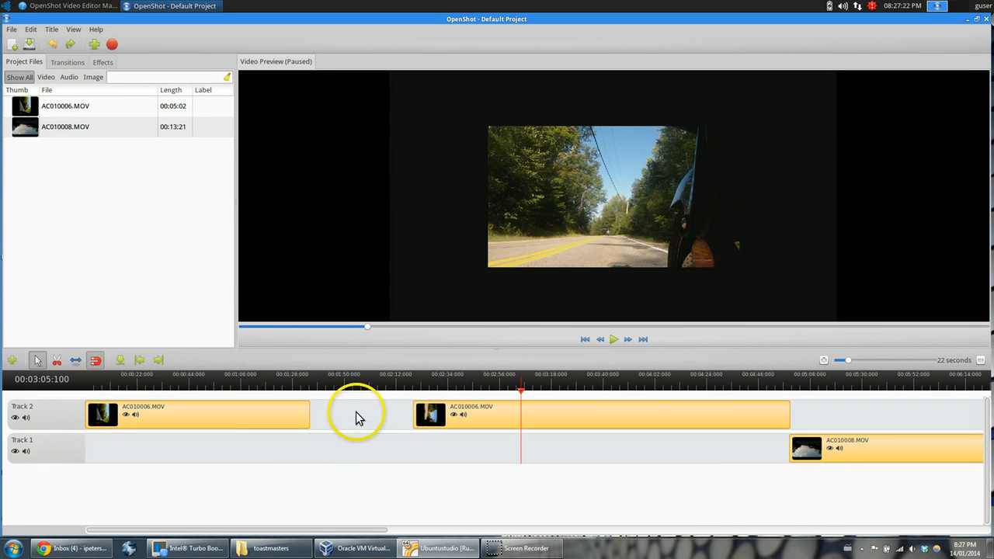
pyautogui.moveTo(630, 421); pyautogui.dragTo(507, 451)
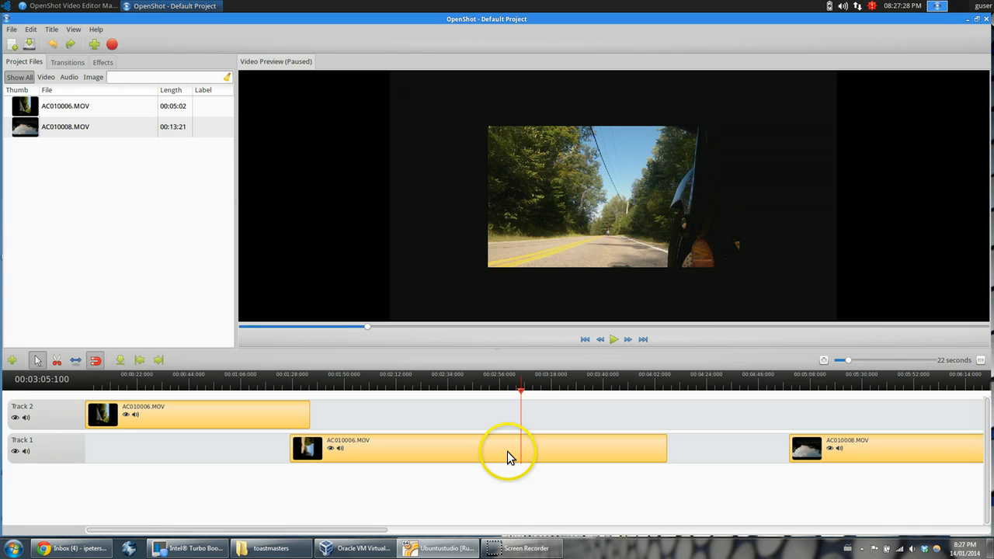
# - Add a Dissolve transition over the overlap of the two AC010006.MOV sections and play through it
pyautogui.click(66, 62)
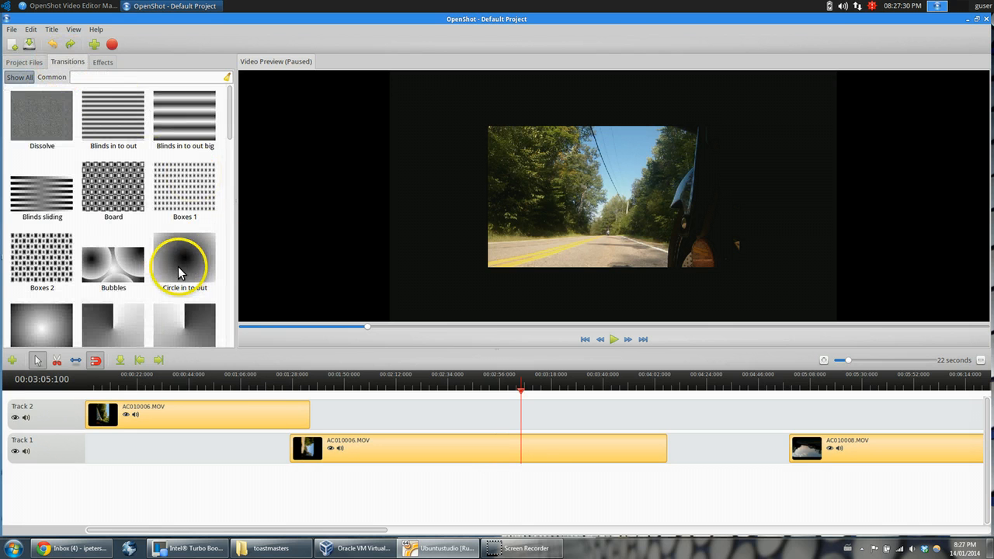
pyautogui.moveTo(42, 109); pyautogui.dragTo(312, 427)
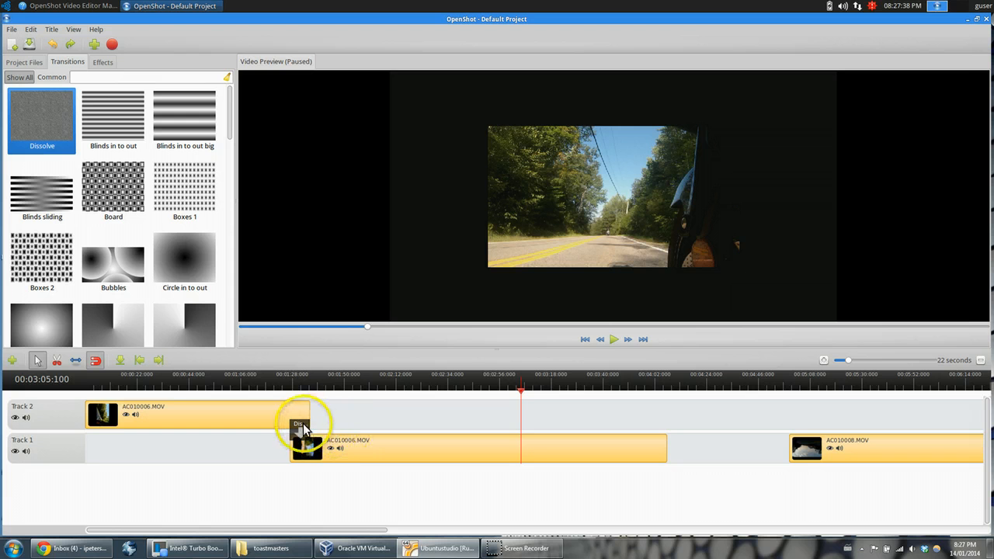
pyautogui.click(291, 385)
pyautogui.press('space')
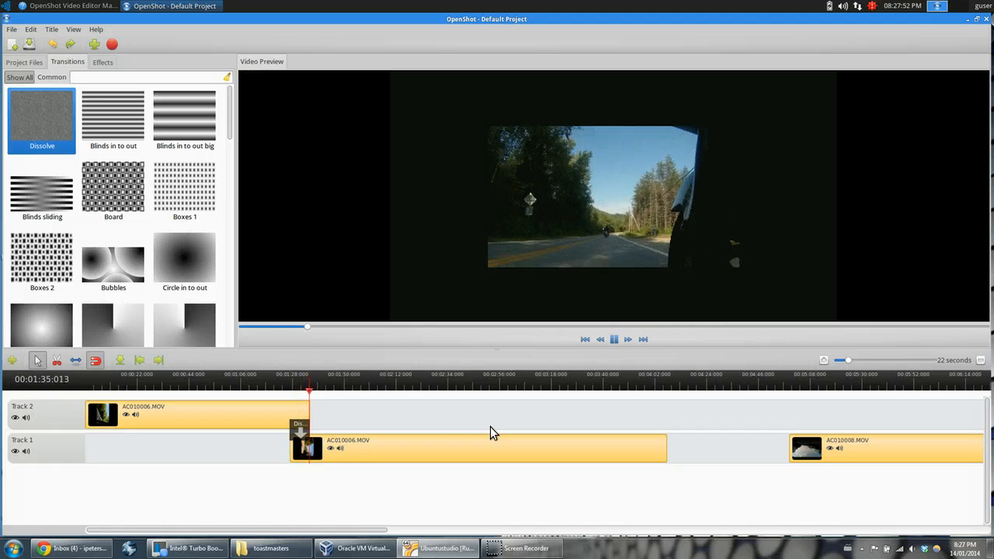
pyautogui.click(623, 442)
# - Move AC010008.MOV to Track 2, overlapping the end of the Track 1 section, and add a Dissolve transition over that overlap
pyautogui.click(803, 454)
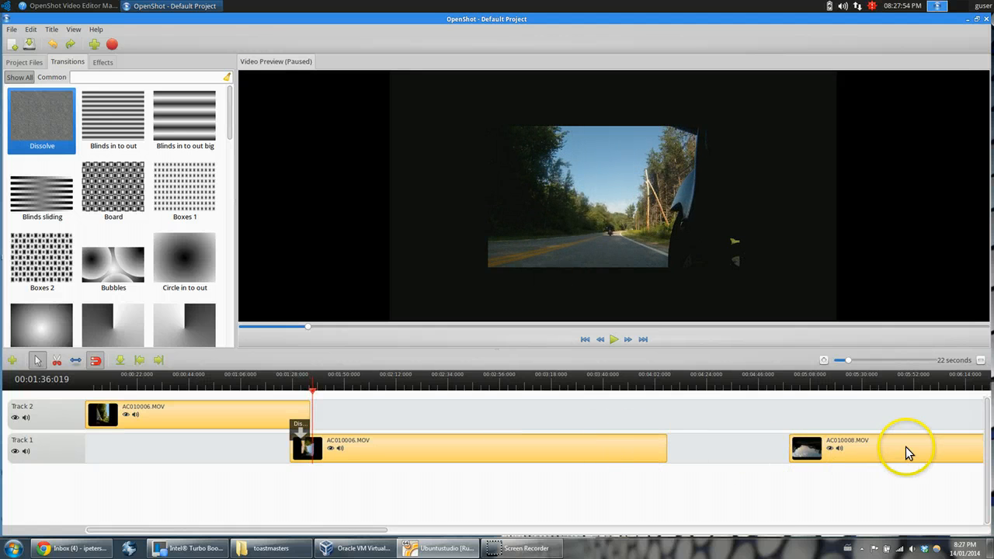
pyautogui.moveTo(905, 446); pyautogui.dragTo(765, 412)
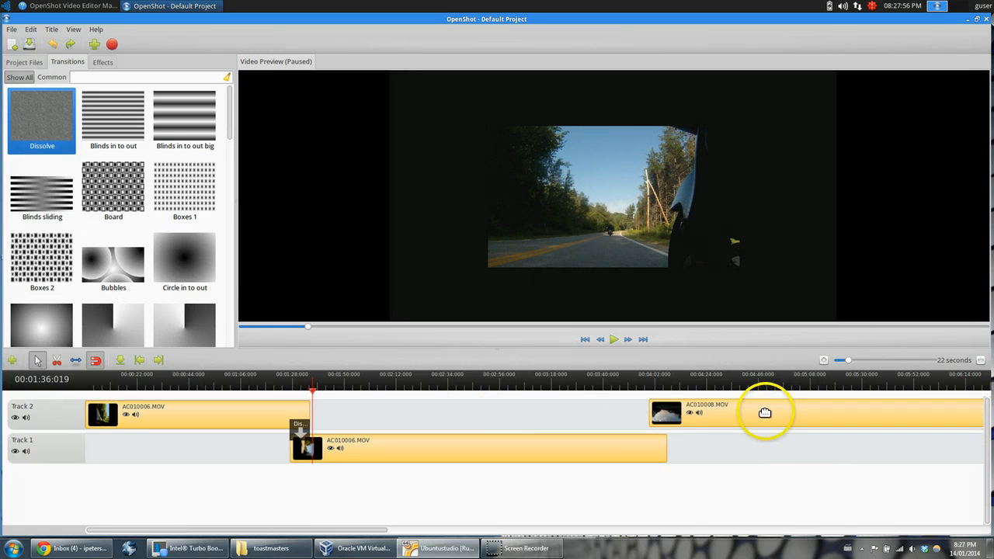
pyautogui.moveTo(49, 122); pyautogui.dragTo(669, 437)
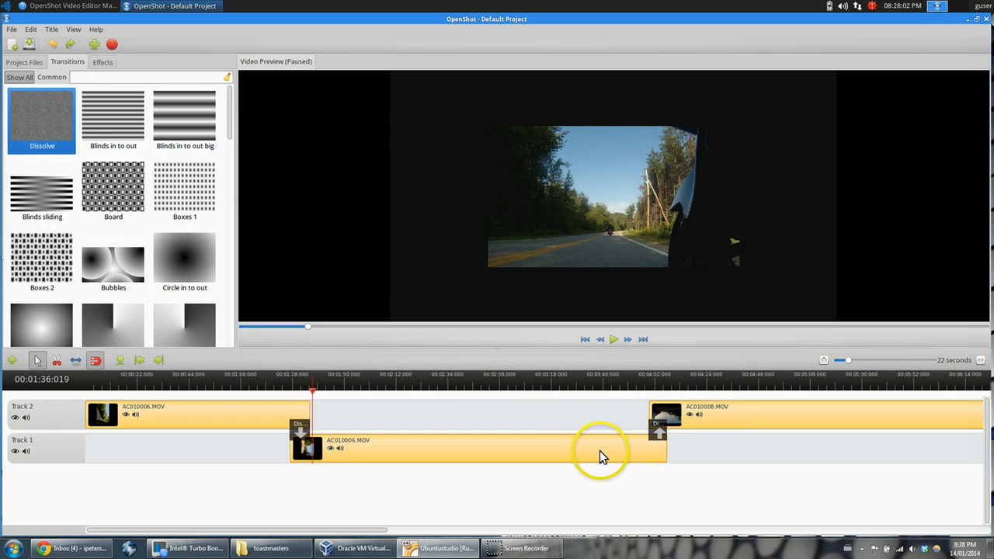
pyautogui.click(659, 428)
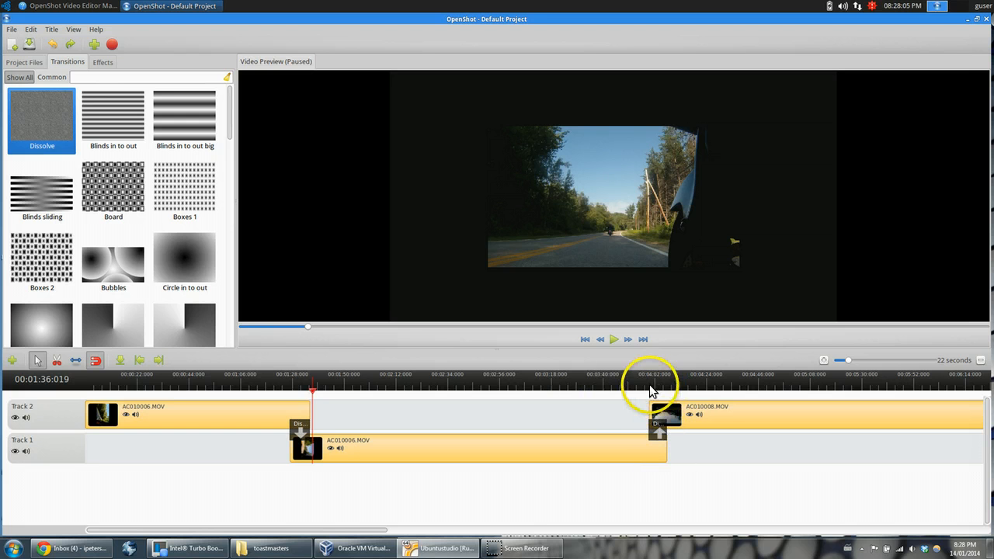
# - Play through the Dissolve transition into AC010008.MOV
pyautogui.click(639, 386)
pyautogui.press('space')
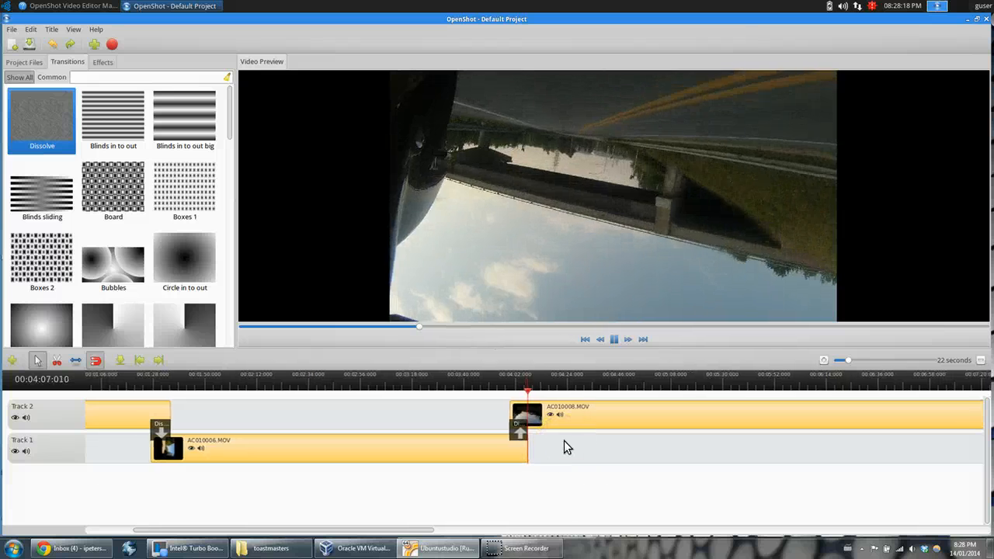
pyautogui.press('space')
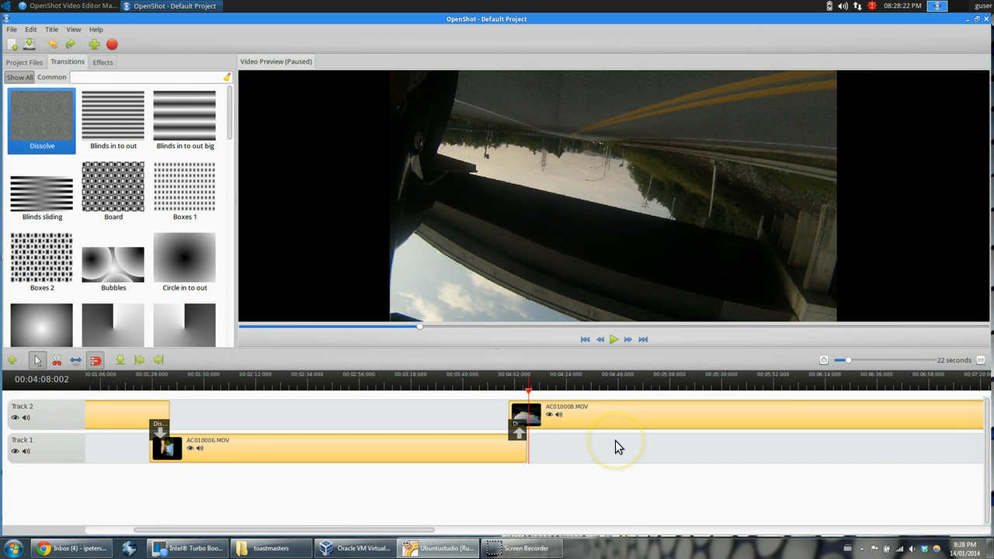
# - Rotate AC010008.MOV by 180 degrees (Flip) and review the timeline before the second transition, back to about 2:16
pyautogui.rightClick(590, 417)
pyautogui.moveTo(626, 284)
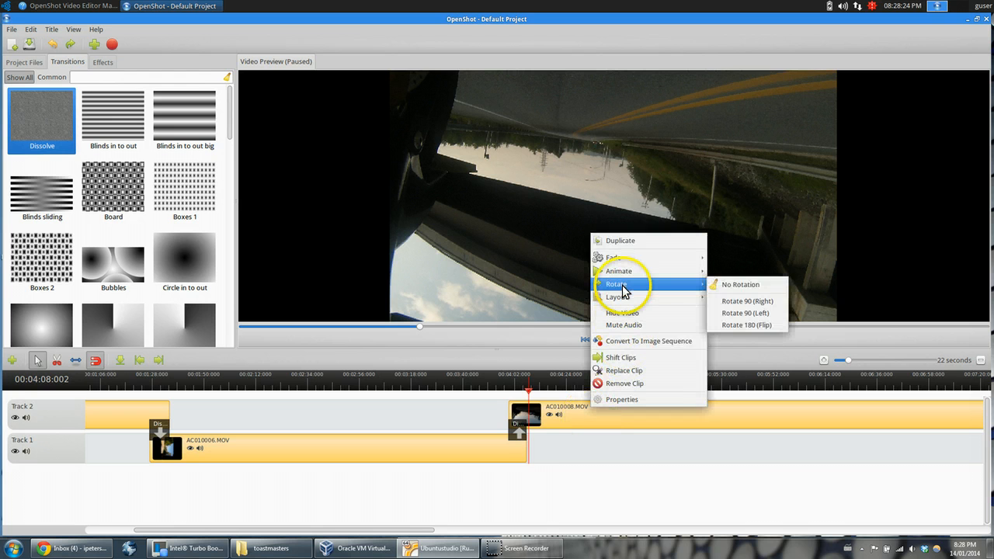
pyautogui.click(758, 326)
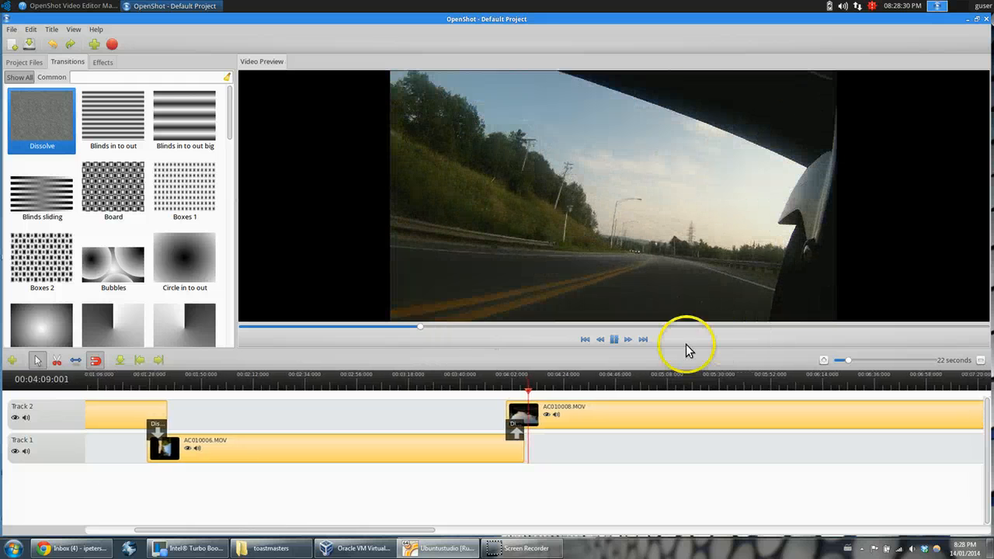
pyautogui.press('space')
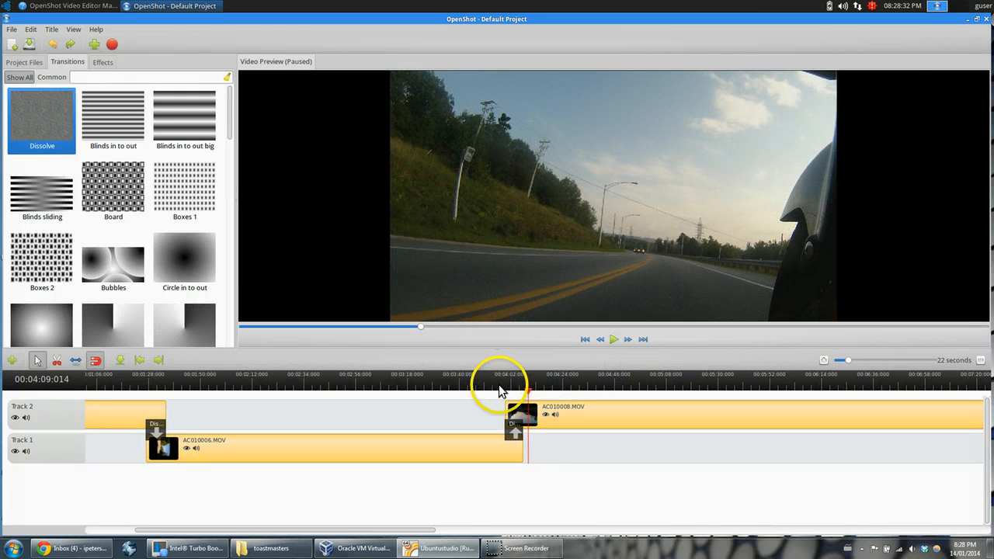
pyautogui.click(500, 390)
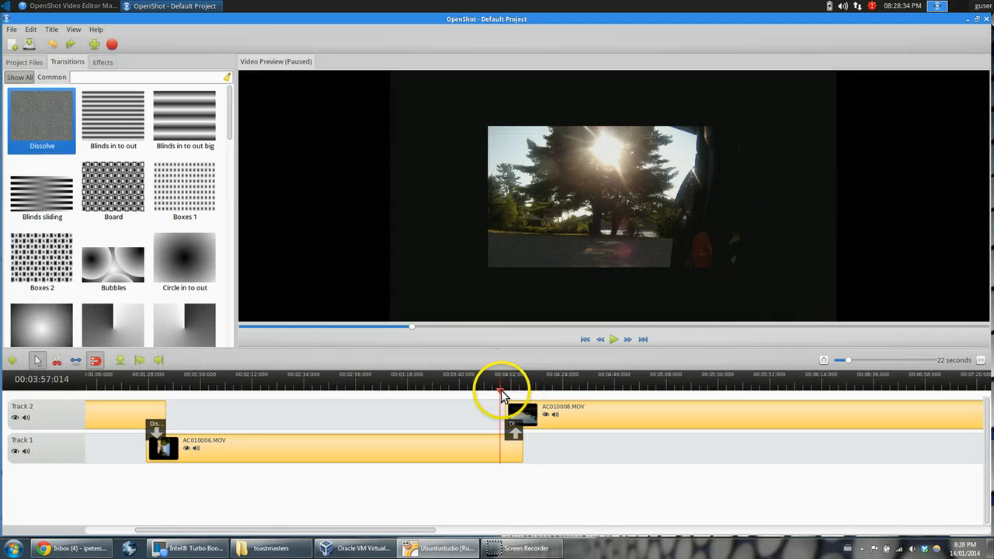
pyautogui.moveTo(474, 390); pyautogui.dragTo(262, 391)
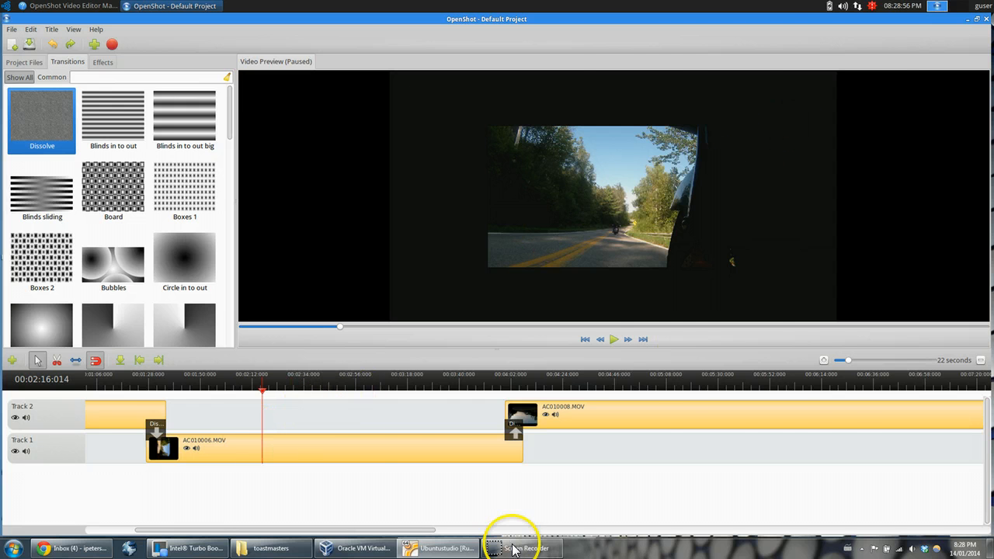
# - Minimize the OpenShot project and manual windows and launch Kdenlive
pyautogui.click(969, 19)
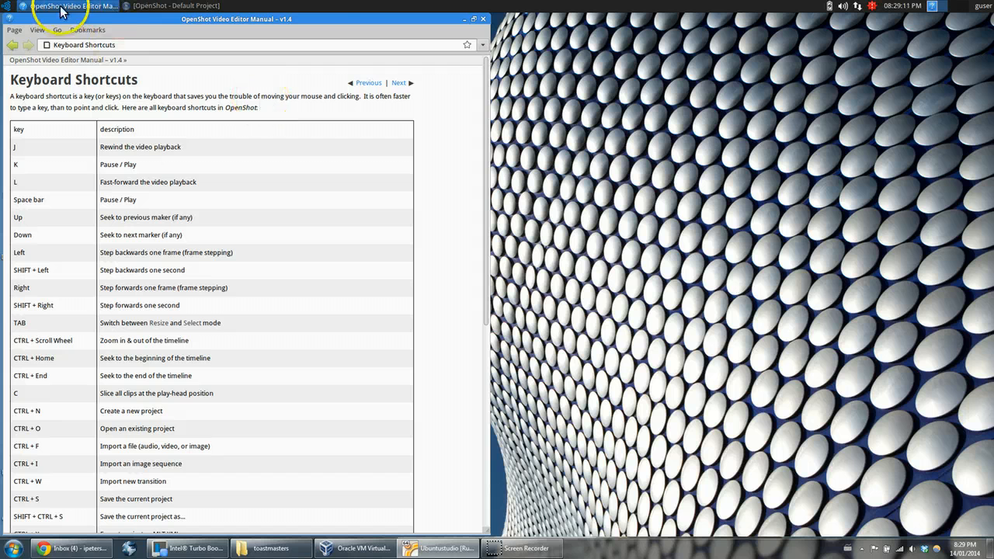
pyautogui.click(467, 20)
pyautogui.click(10, 6)
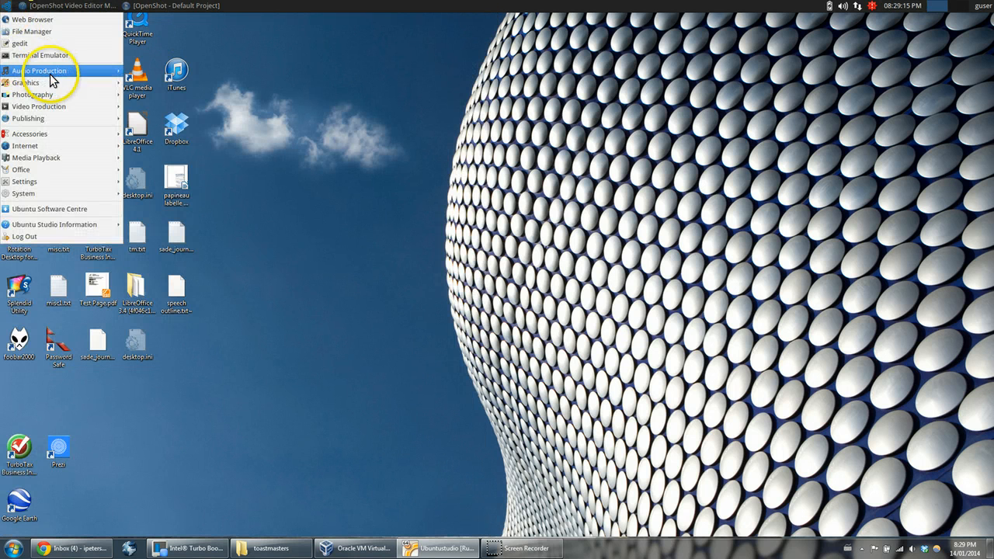
pyautogui.moveTo(95, 106)
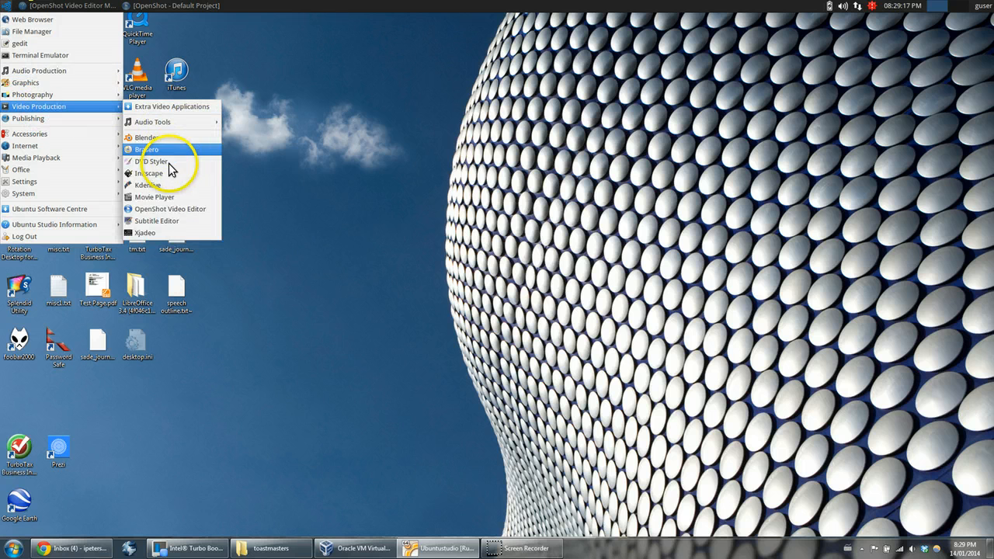
pyautogui.click(159, 186)
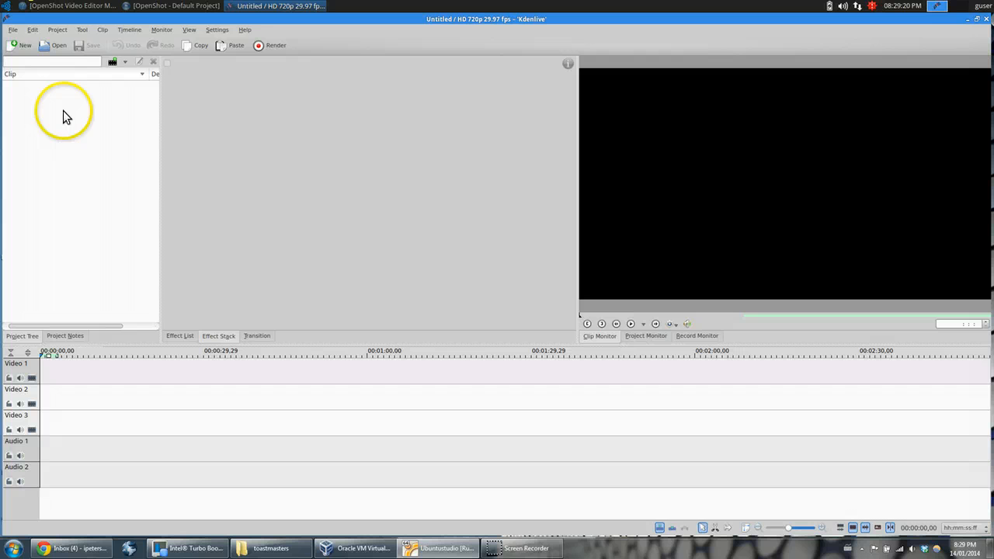
# - Add AC010006.MOV and AC010008.MOV from the motorcycle folder to the project and preview AC010008.MOV
pyautogui.rightClick(63, 111)
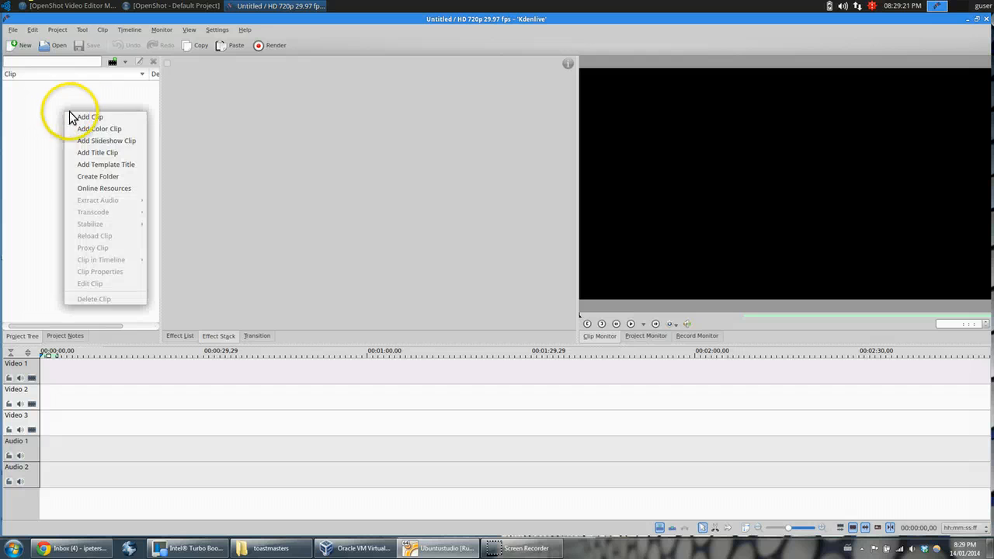
pyautogui.click(97, 118)
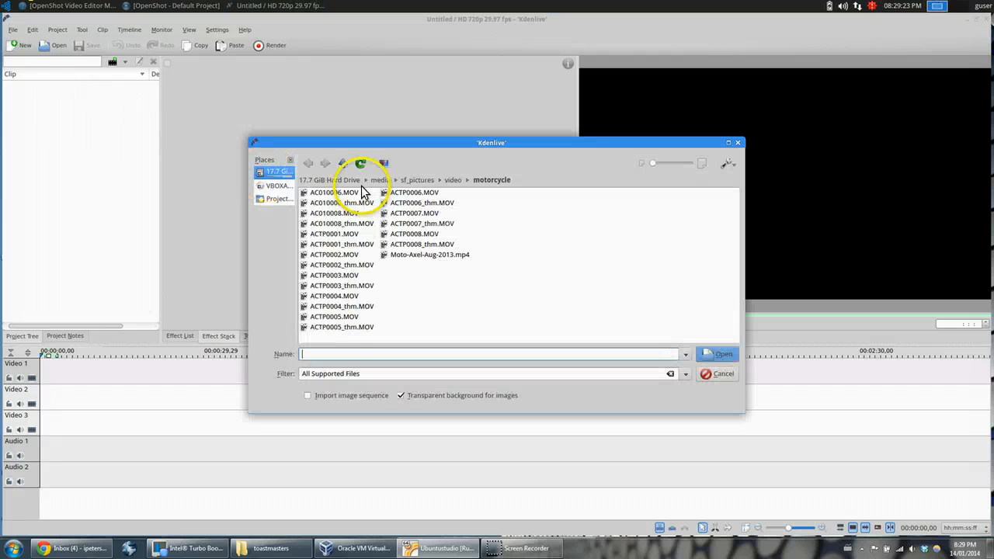
pyautogui.click(330, 193)
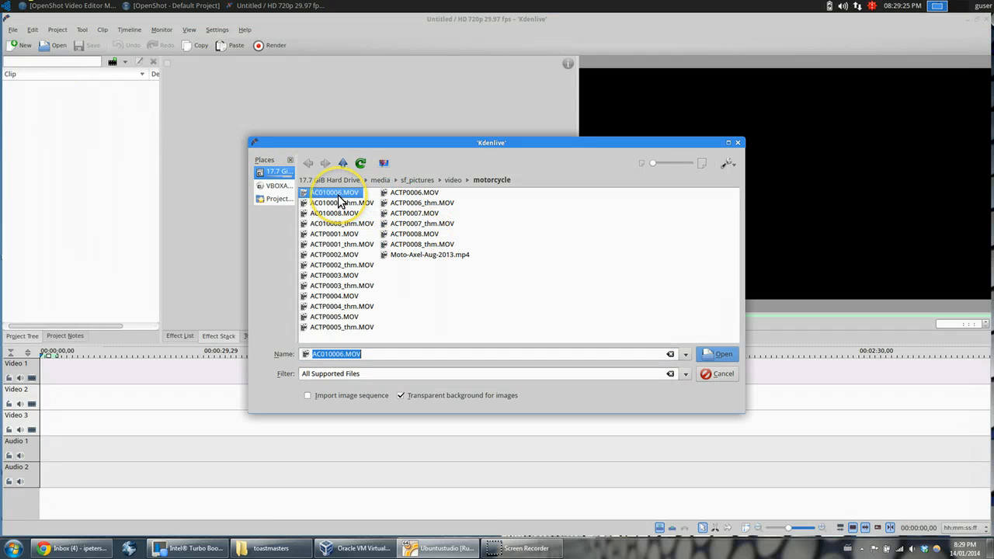
pyautogui.keyDown('ctrl'); pyautogui.click(336, 213); pyautogui.keyUp('ctrl')
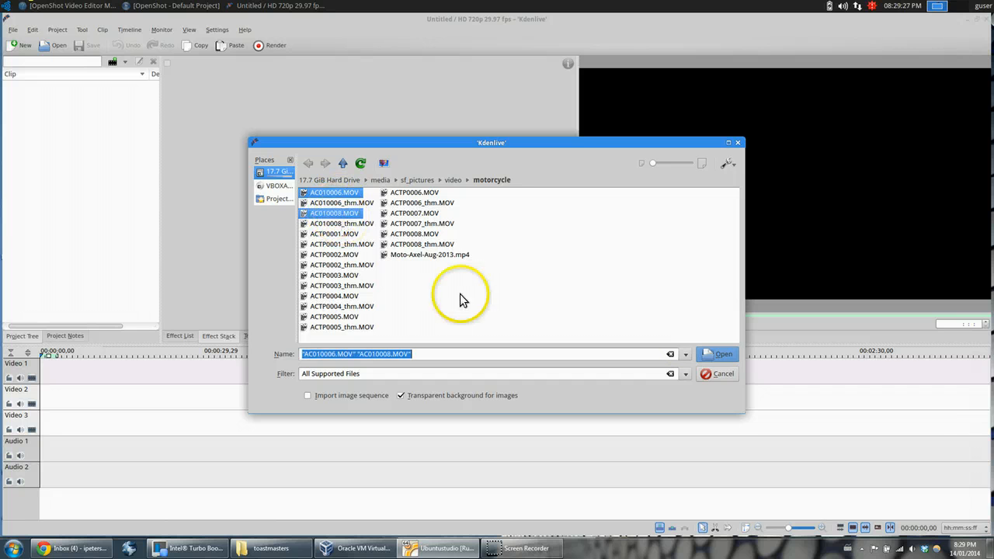
pyautogui.click(721, 354)
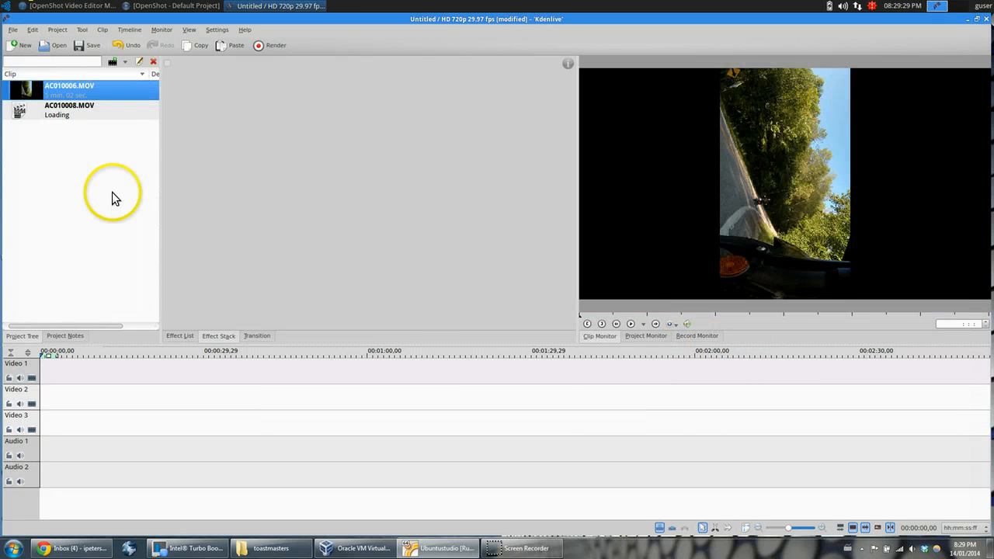
pyautogui.click(61, 108)
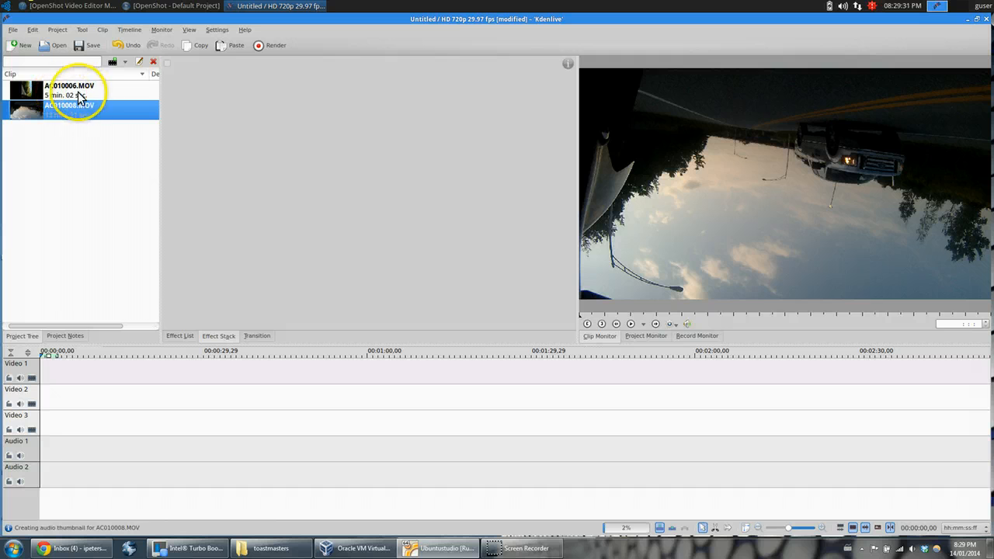
# - Place AC010006.MOV at the start of the Video 1 track and delete it from the timeline again
pyautogui.moveTo(70, 90); pyautogui.dragTo(47, 367)
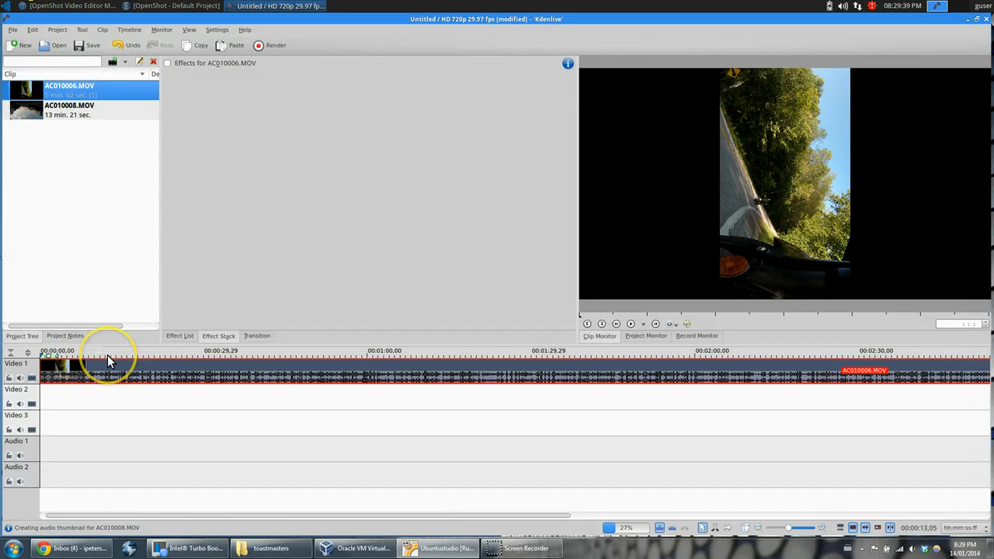
pyautogui.click(582, 357)
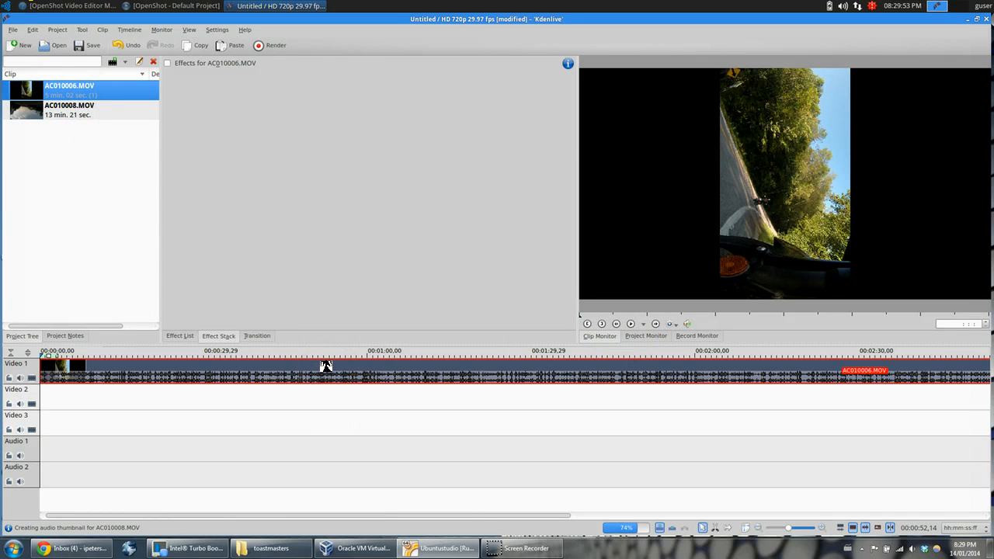
pyautogui.press('Delete')
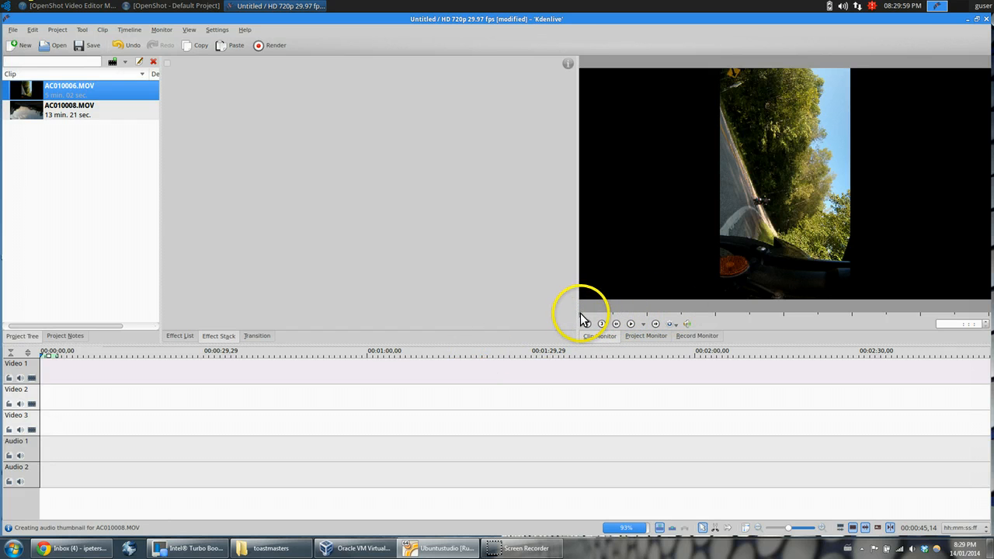
# - Preview AC010006.MOV up to about 1:50 and place it at the start of the Video 1 track
pyautogui.click(631, 322)
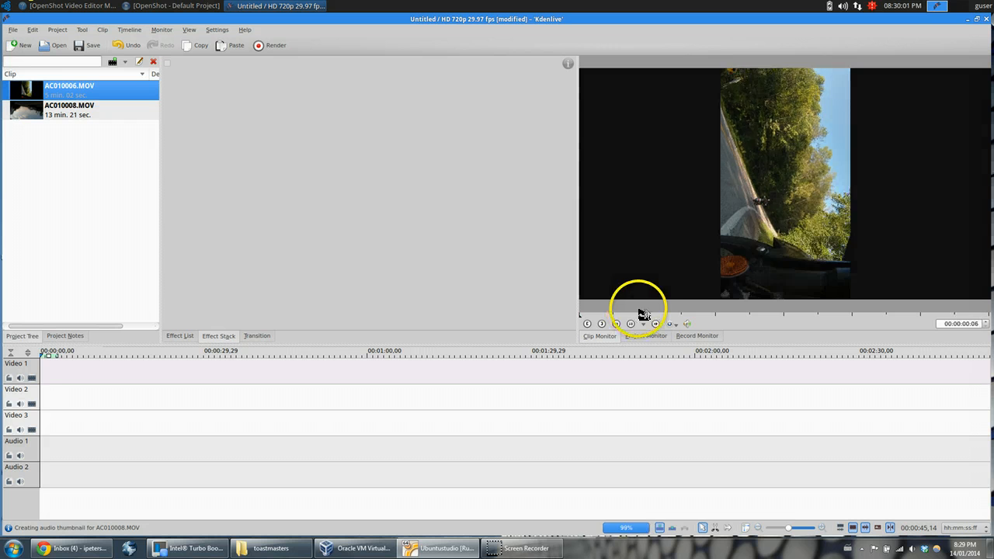
pyautogui.click(707, 314)
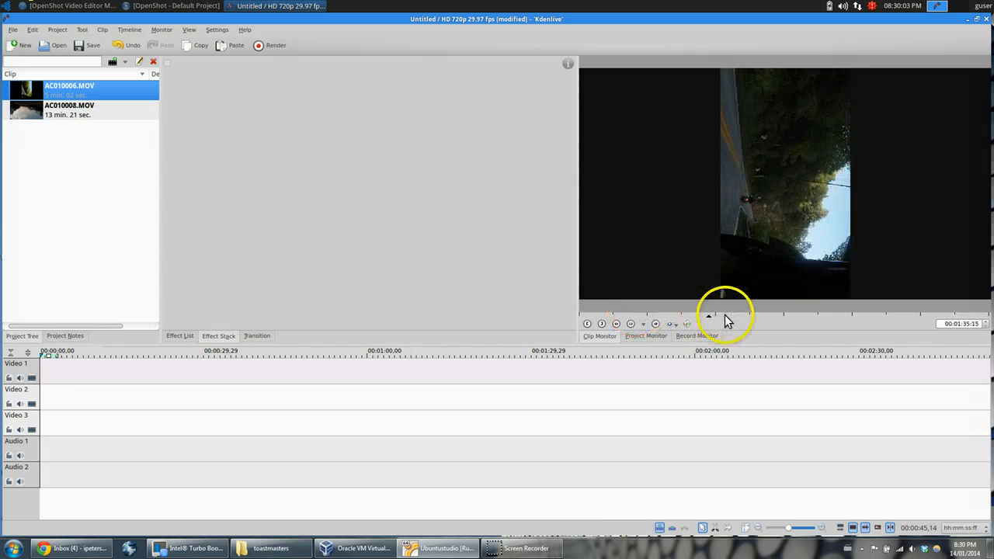
pyautogui.click(724, 314)
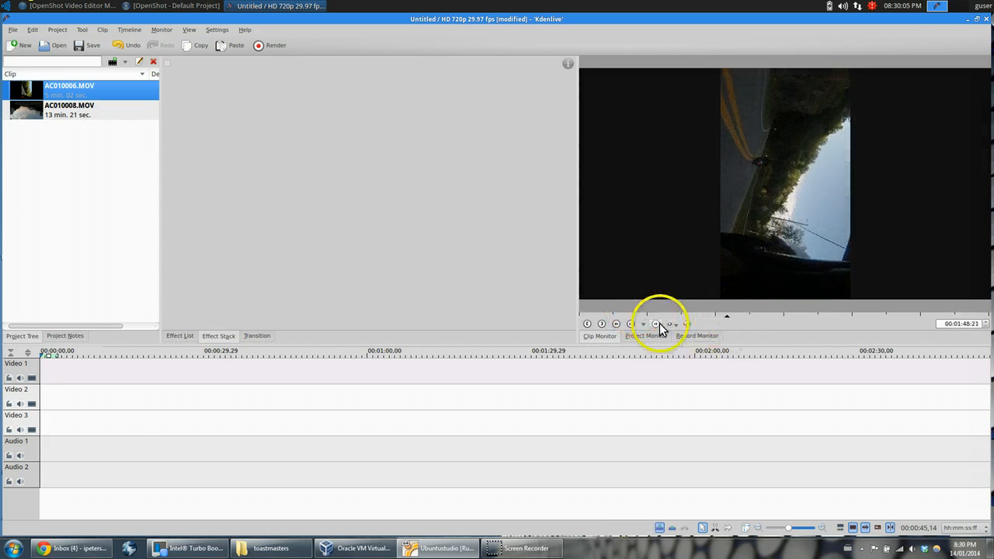
pyautogui.click(631, 324)
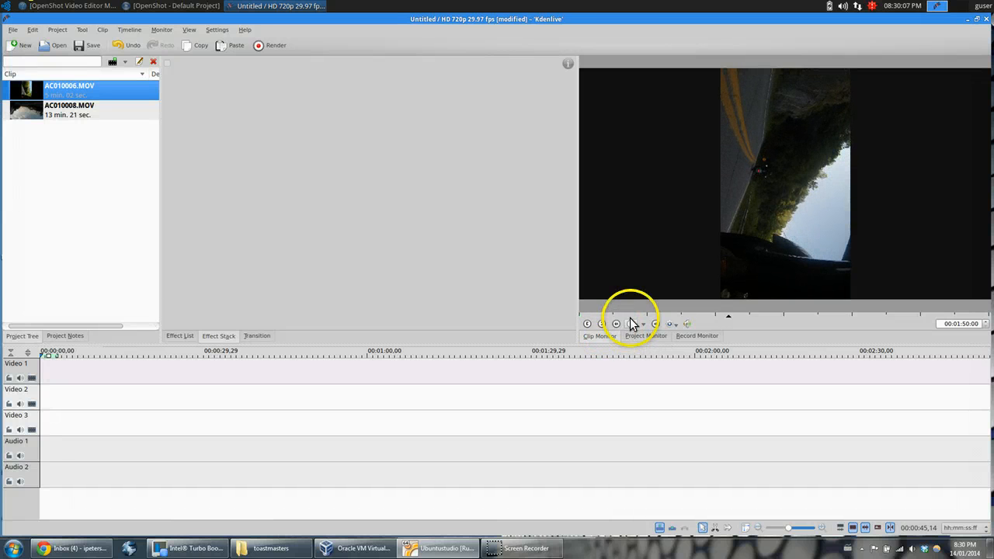
pyautogui.moveTo(31, 79); pyautogui.dragTo(48, 363)
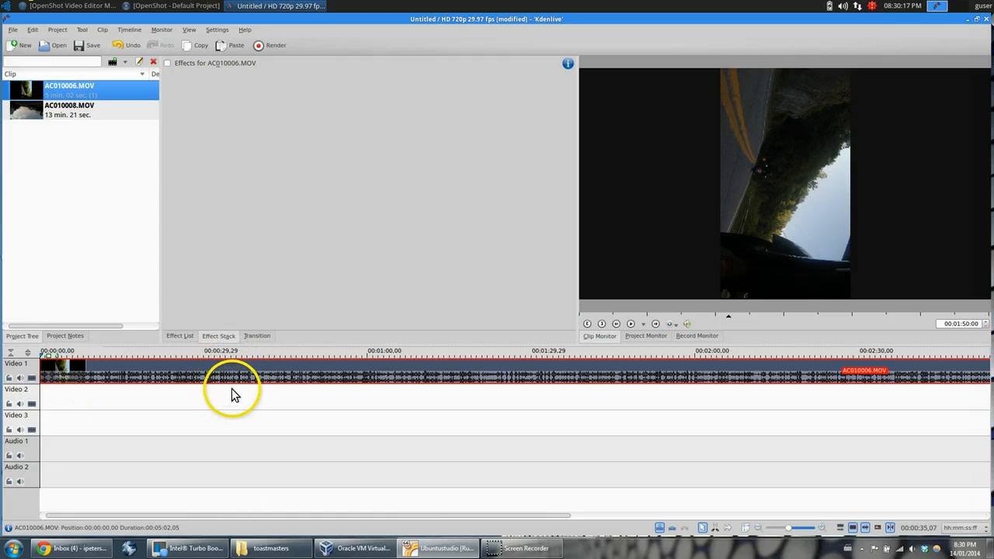
# - Try splitting the AC010006.MOV timeline clip at 00:00:41:14 and undo the split
pyautogui.click(265, 355)
pyautogui.hotkey('shift', 'r')
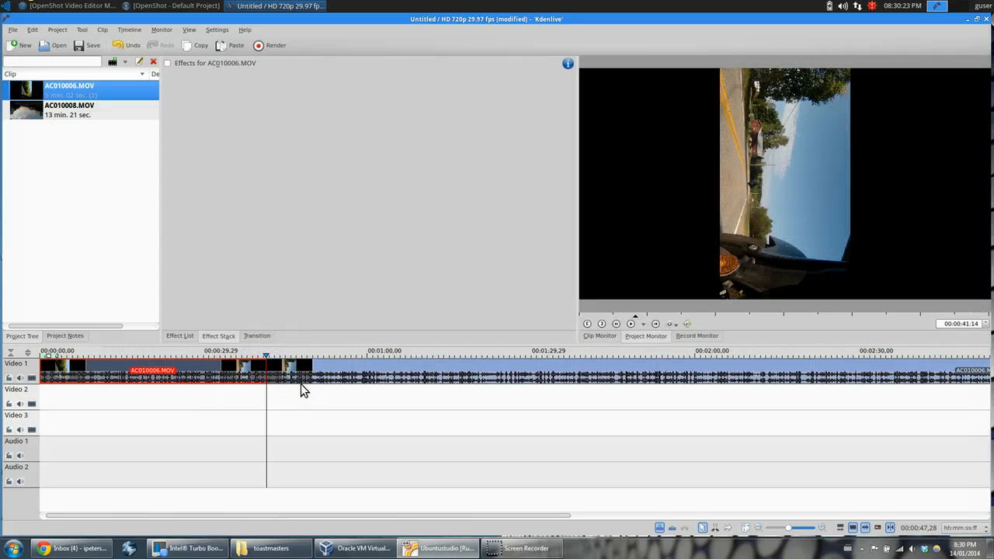
pyautogui.click(297, 371)
pyautogui.hotkey('ctrl', 'z')
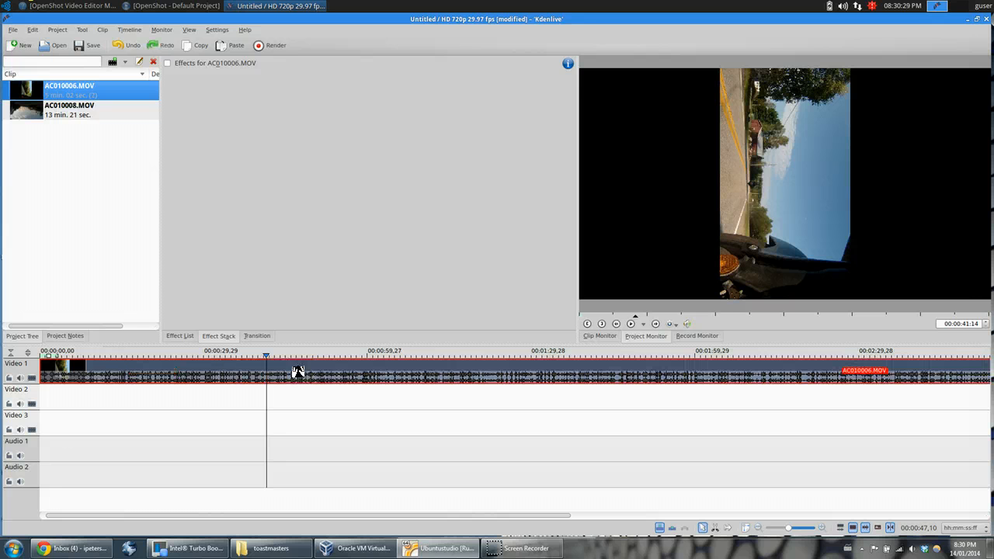
# - Find the custom Rotate90 effect, apply it to the AC010006.MOV clip on Video 1, and check the option for saving an effect
pyautogui.click(333, 373)
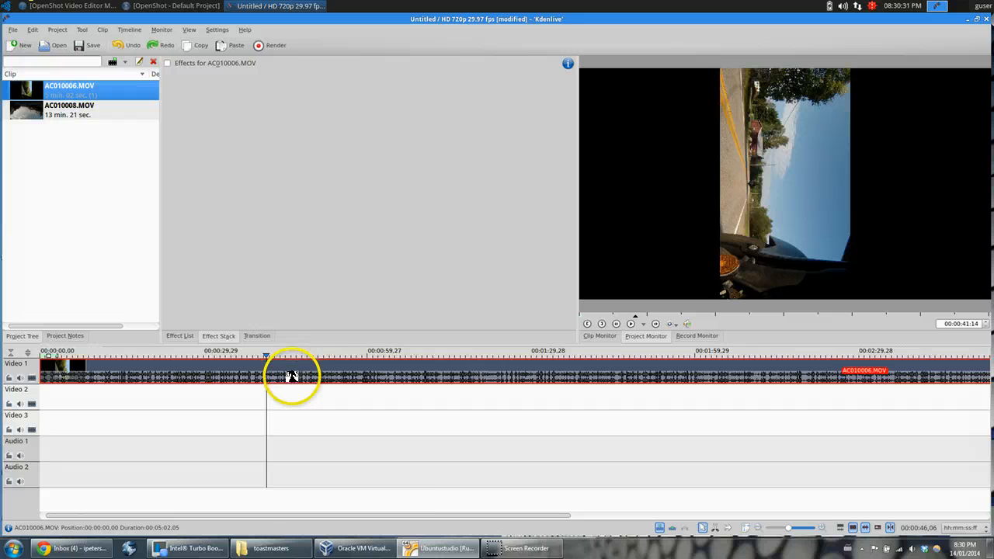
pyautogui.rightClick(292, 377)
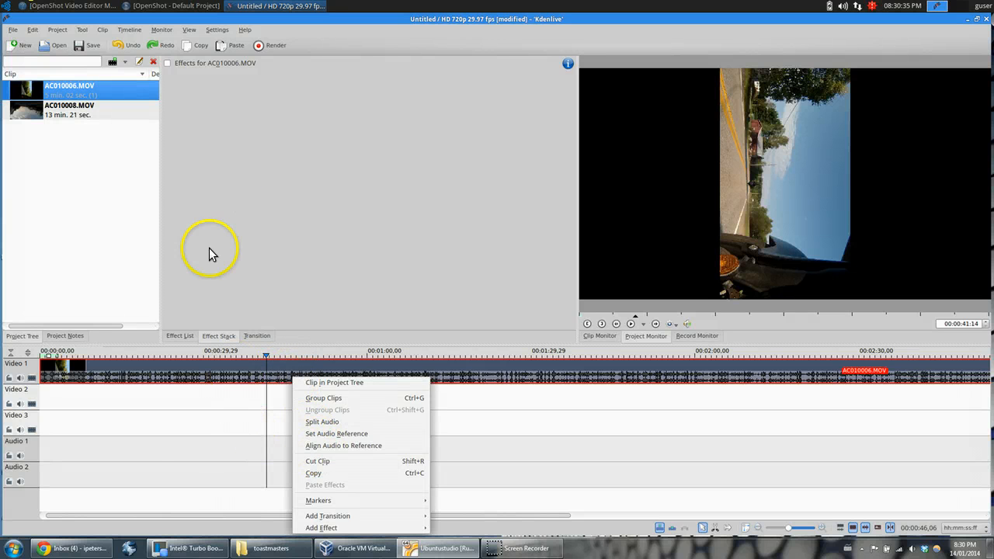
pyautogui.click(177, 336)
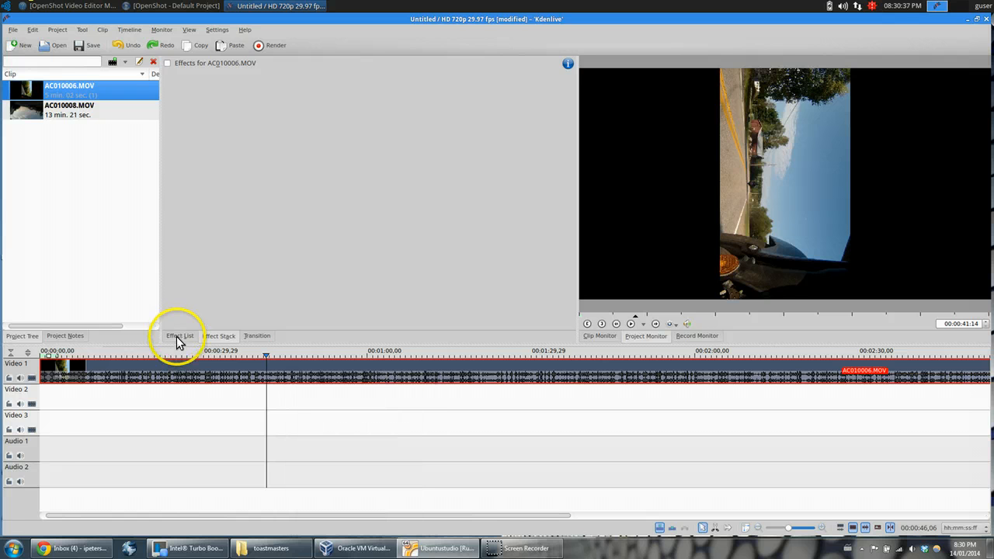
pyautogui.click(177, 336)
pyautogui.click(198, 82)
pyautogui.write('rotat')
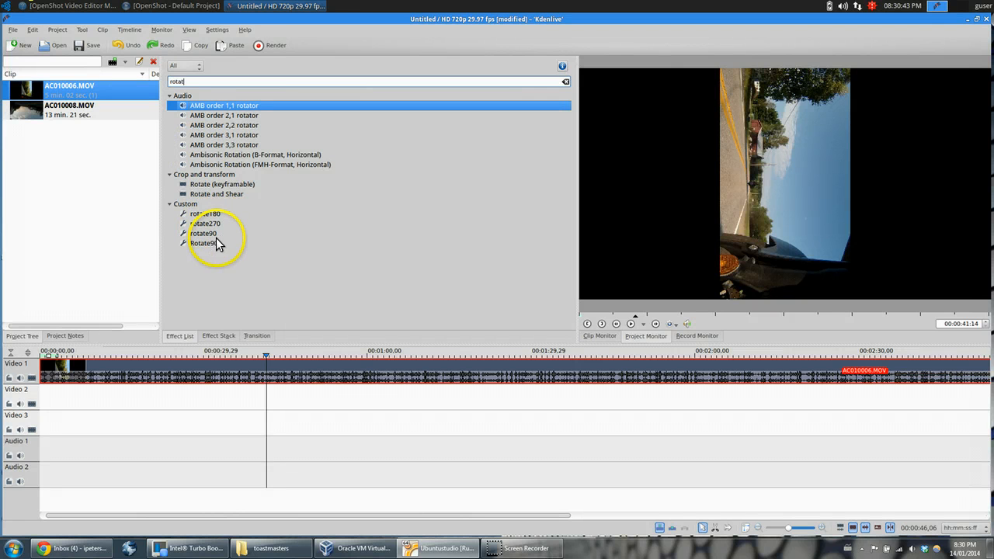
pyautogui.click(203, 244)
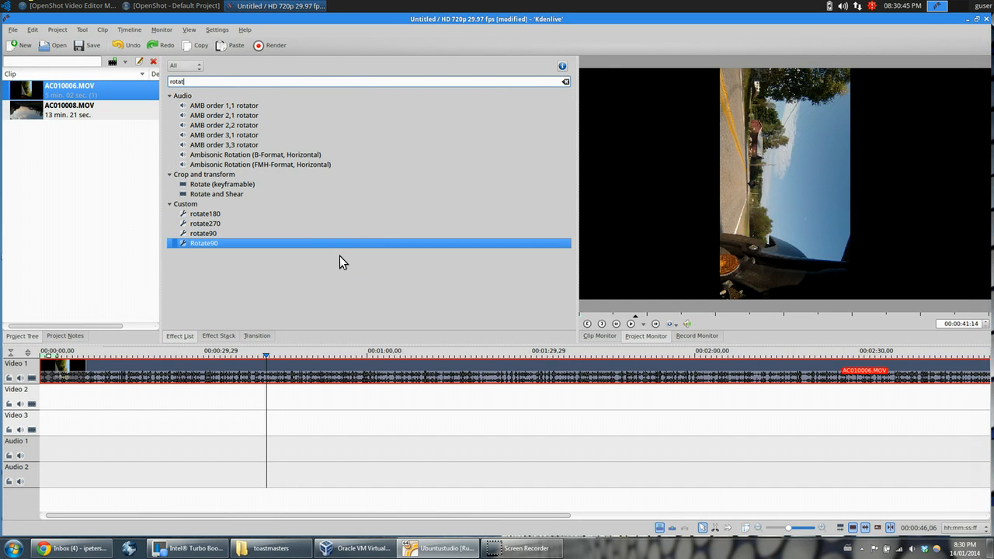
pyautogui.doubleClick(209, 244)
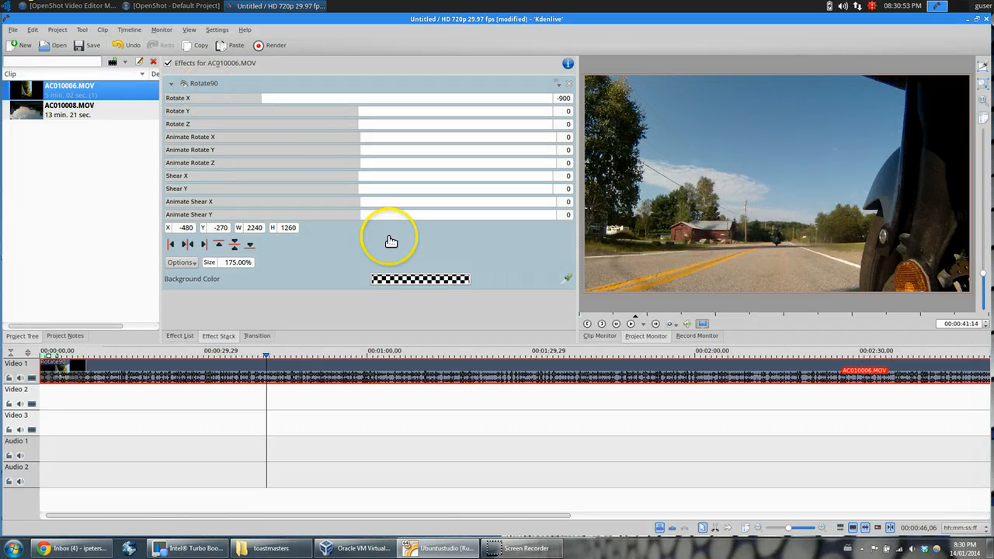
pyautogui.click(558, 84)
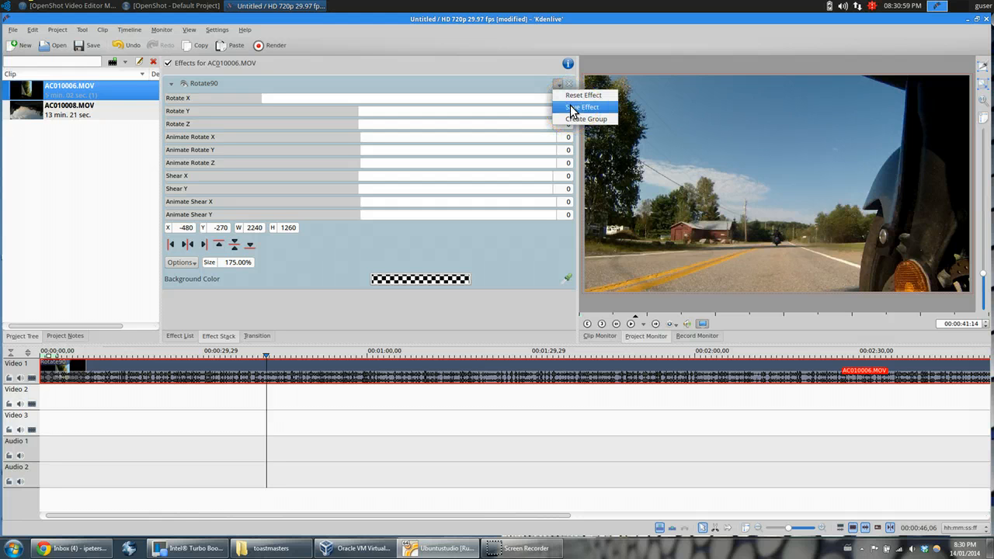
pyautogui.click(526, 82)
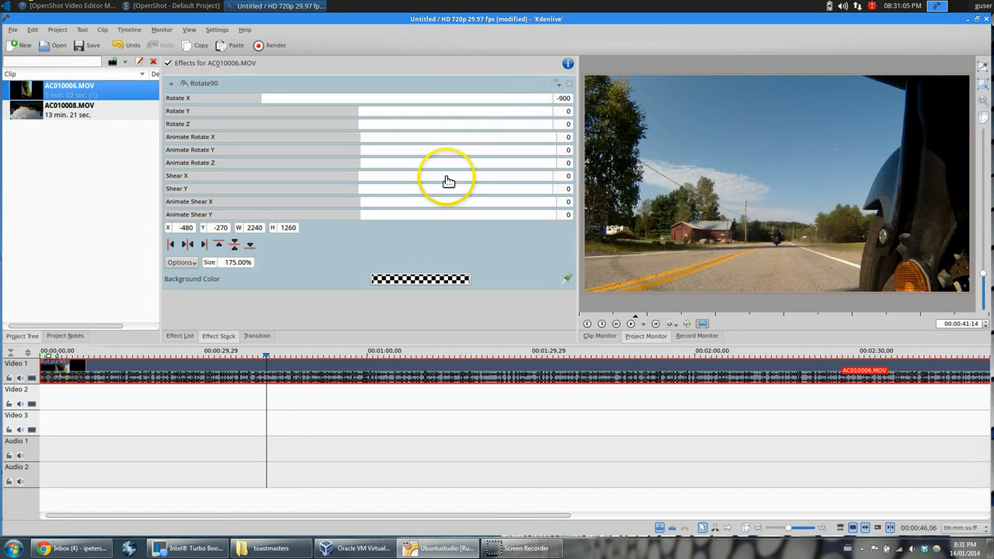
# - Split the rotated AC010006.MOV clip on Video 1 at 00:00:36:13
pyautogui.click(240, 358)
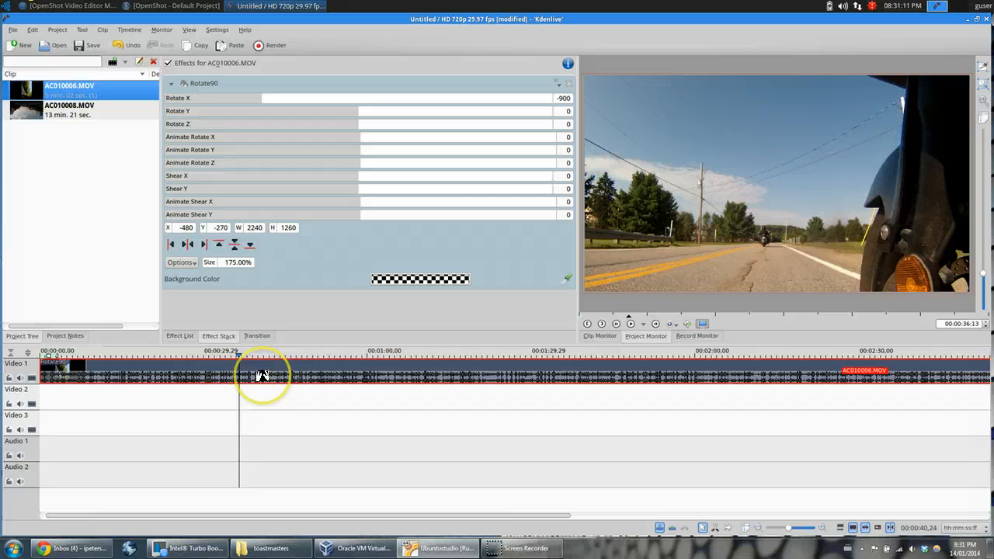
pyautogui.hotkey('shift', 'r')
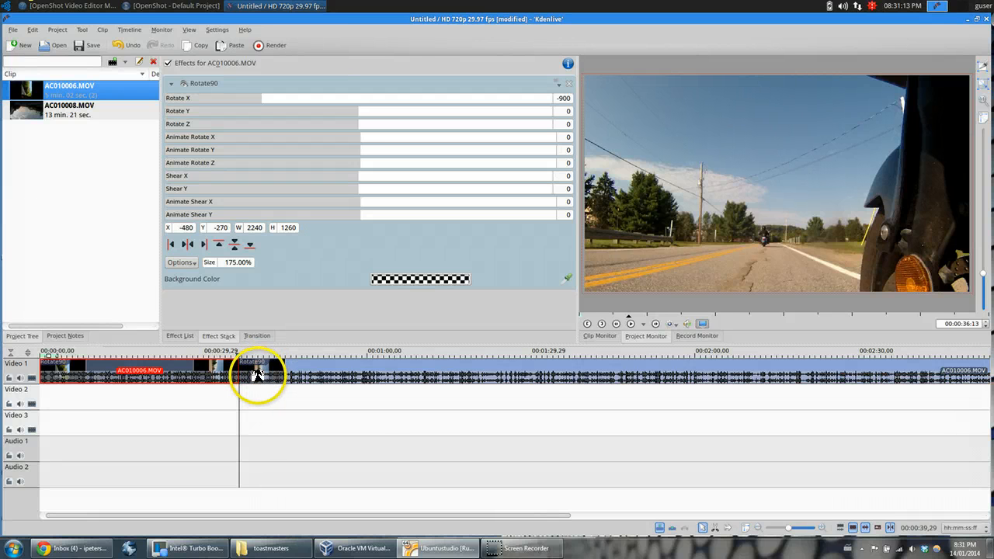
# - Look up the keyboard shortcut assigned to Cut Clip in the shortcut configuration and close it without changes
pyautogui.click(244, 31)
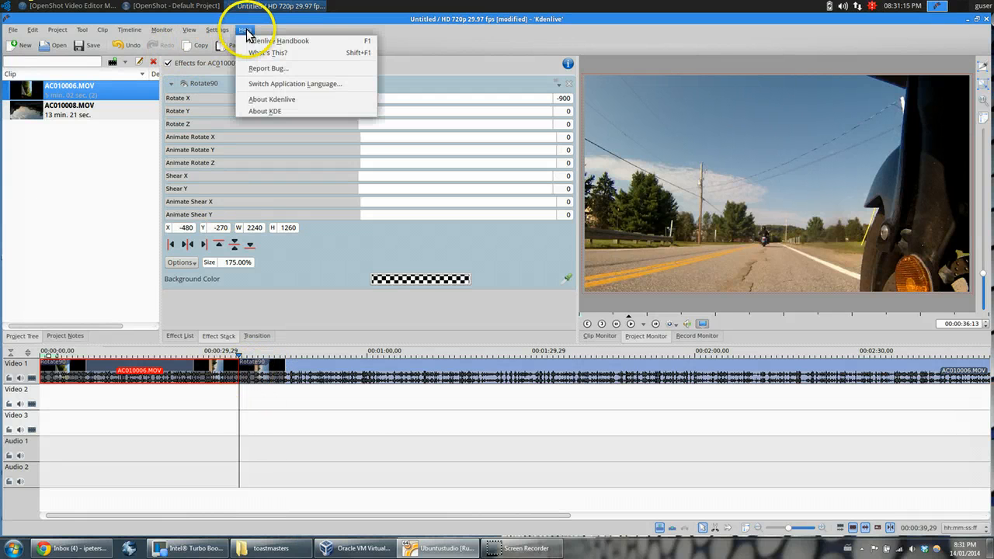
pyautogui.moveTo(212, 32)
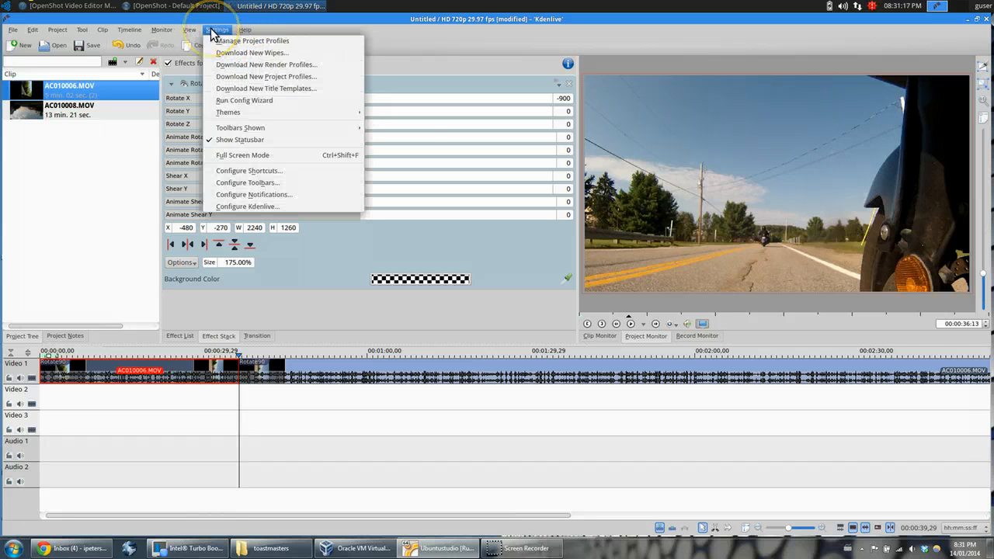
pyautogui.click(237, 172)
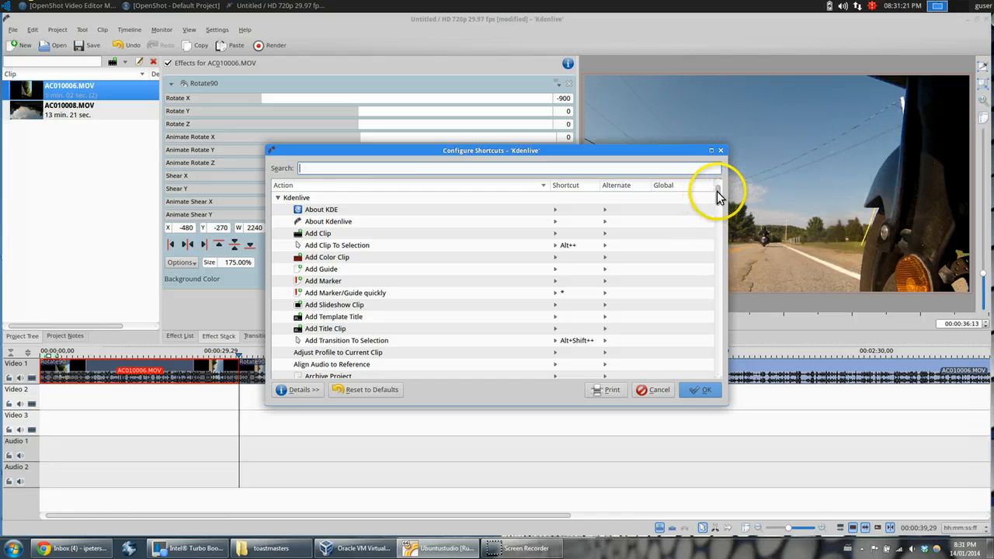
pyautogui.moveTo(716, 191); pyautogui.dragTo(718, 197)
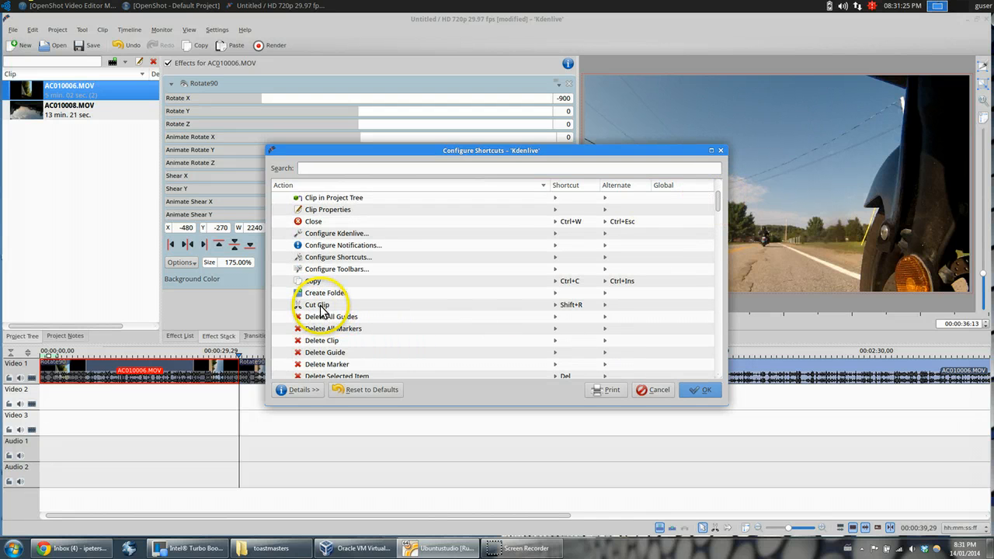
pyautogui.click(656, 395)
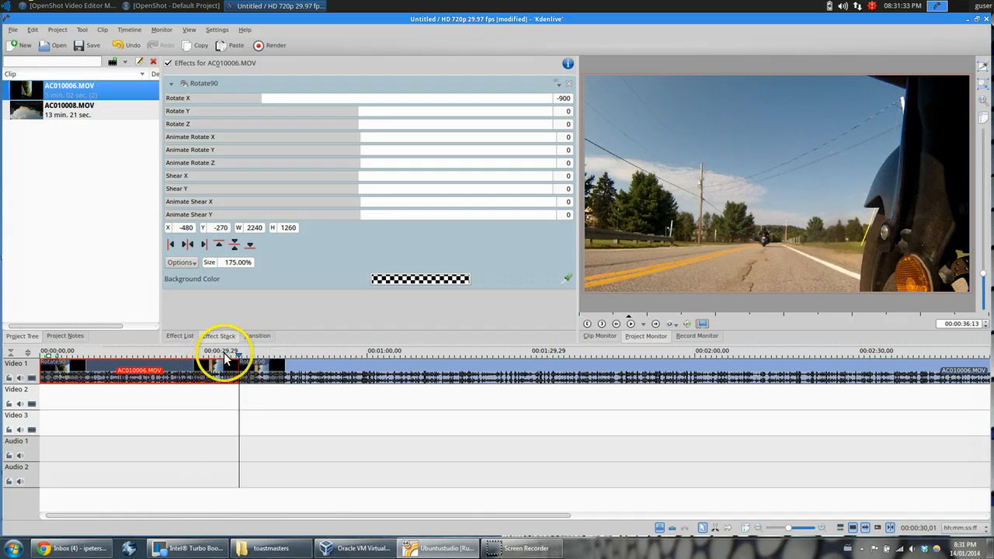
# - Find where the unwanted section ends and split the second AC010006.MOV segment at 00:01:07:26
pyautogui.click(266, 359)
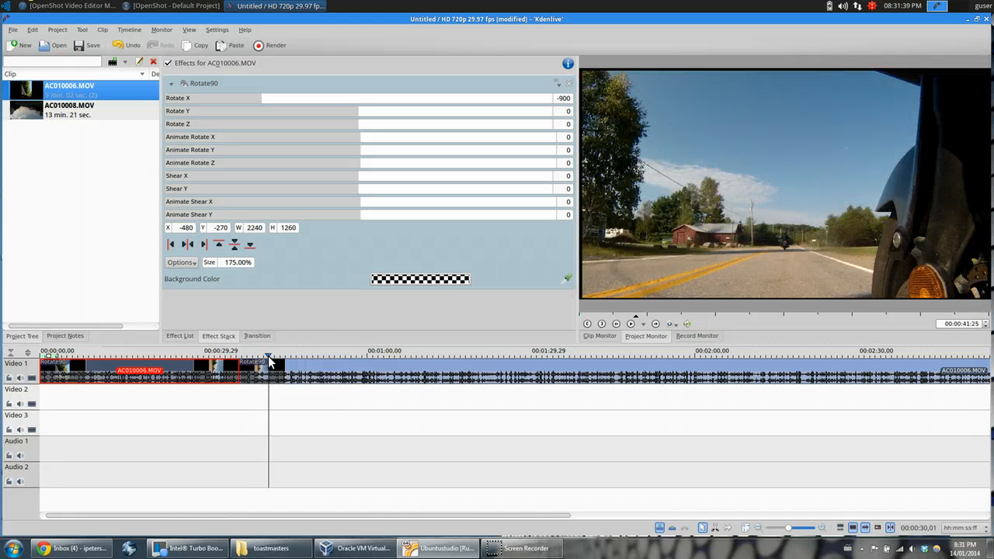
pyautogui.moveTo(268, 355); pyautogui.dragTo(303, 358)
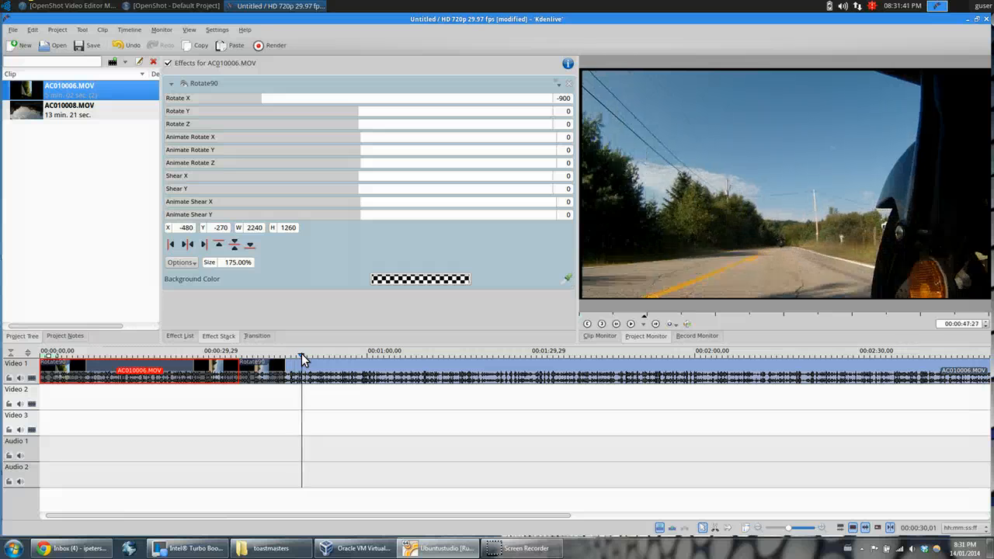
pyautogui.click(296, 365)
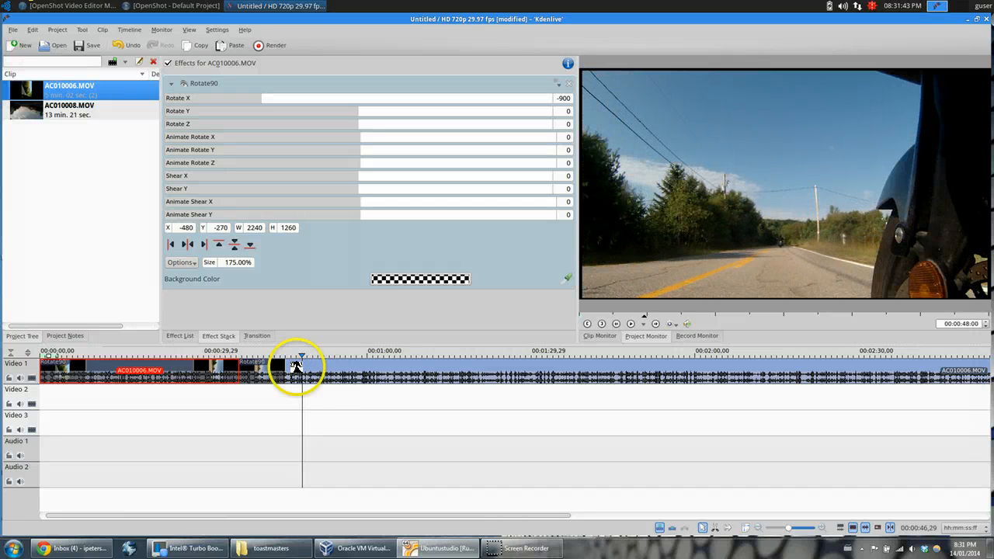
pyautogui.moveTo(295, 366); pyautogui.dragTo(326, 370)
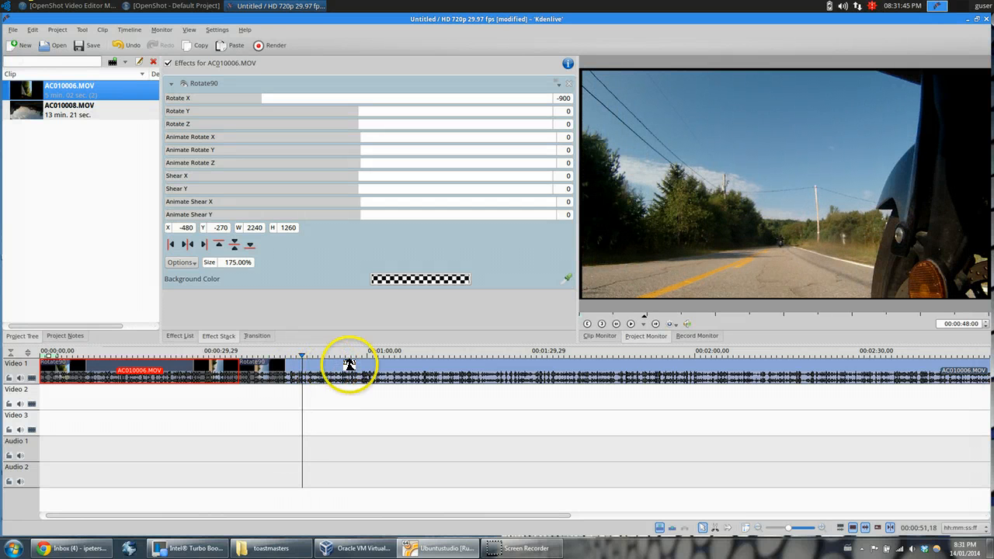
pyautogui.click(391, 356)
pyautogui.moveTo(397, 359); pyautogui.dragTo(472, 360)
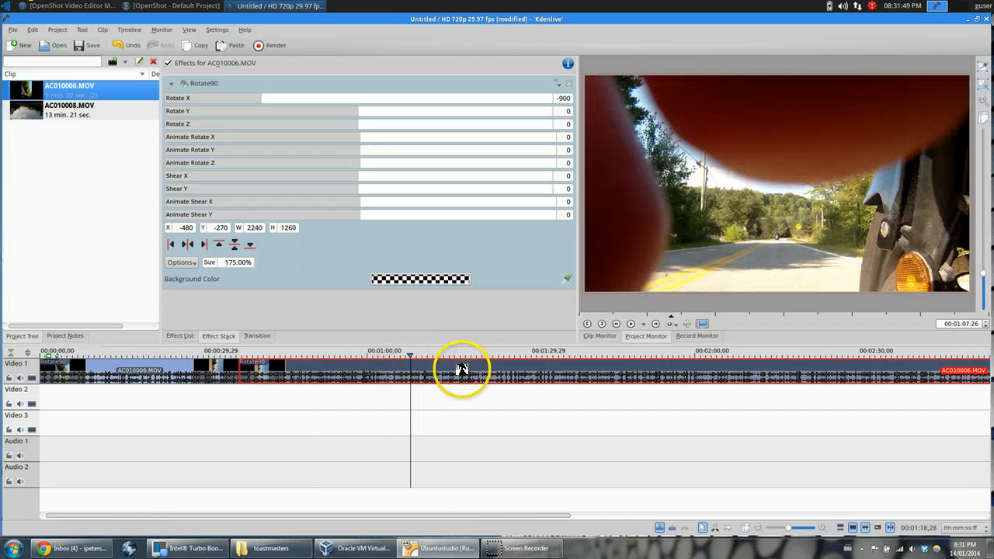
pyautogui.hotkey('shift', 'r')
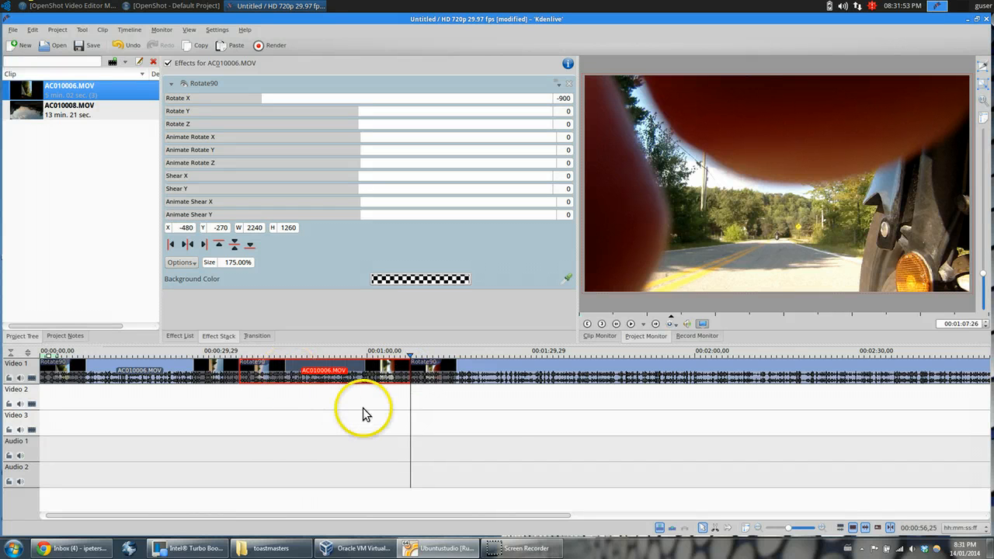
# - Place AC010008.MOV on the Video 2 track at about 4:55, overlapping the end of the last AC010006.MOV segment
pyautogui.scroll(-2, 362, 405)
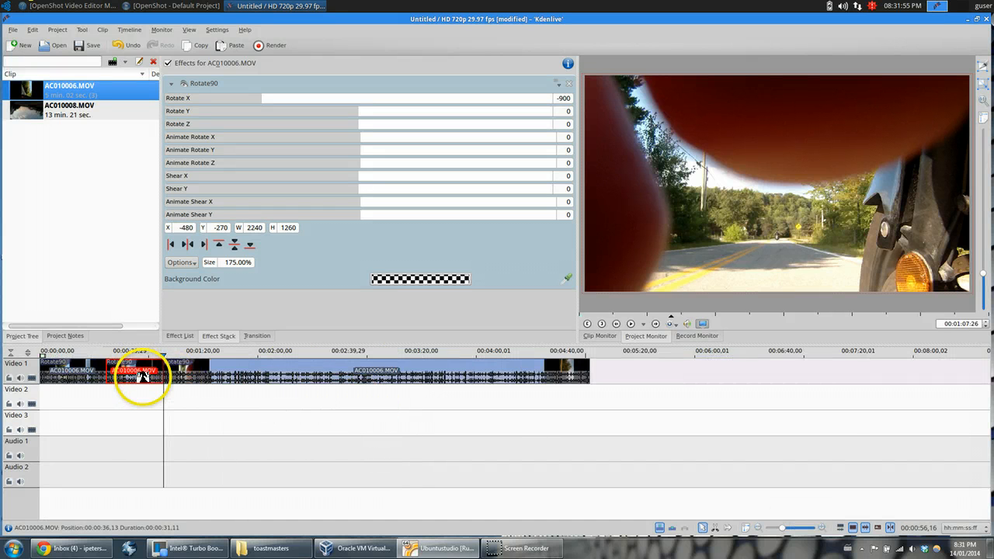
pyautogui.moveTo(74, 112); pyautogui.dragTo(581, 403)
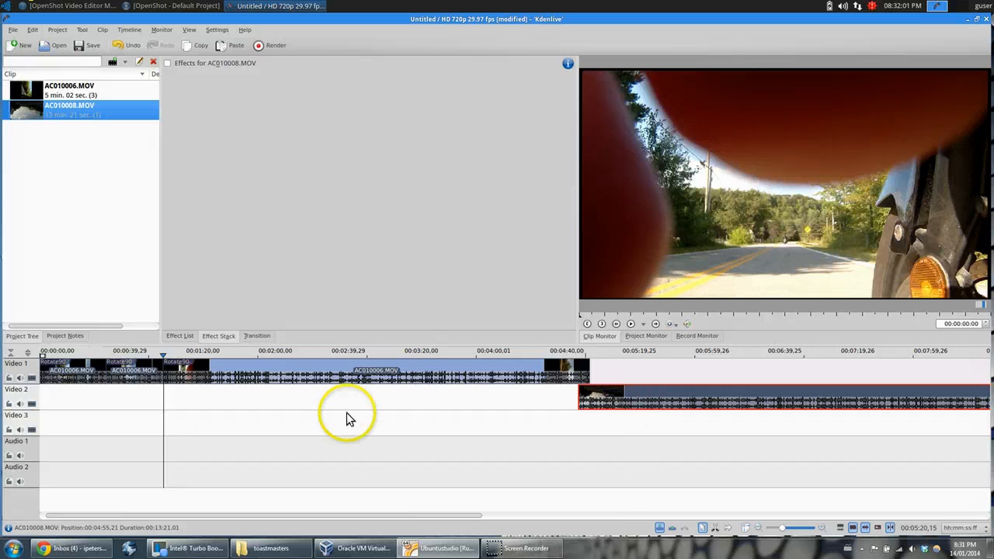
# - Delete the middle AC010006.MOV segment between the two cuts on Video 1
pyautogui.click(178, 367)
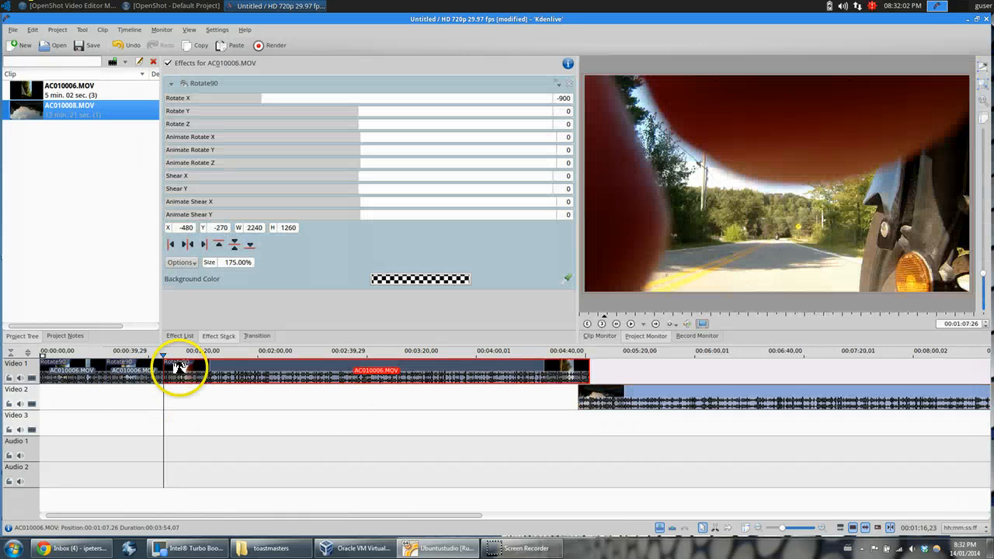
pyautogui.click(131, 368)
pyautogui.press('Delete')
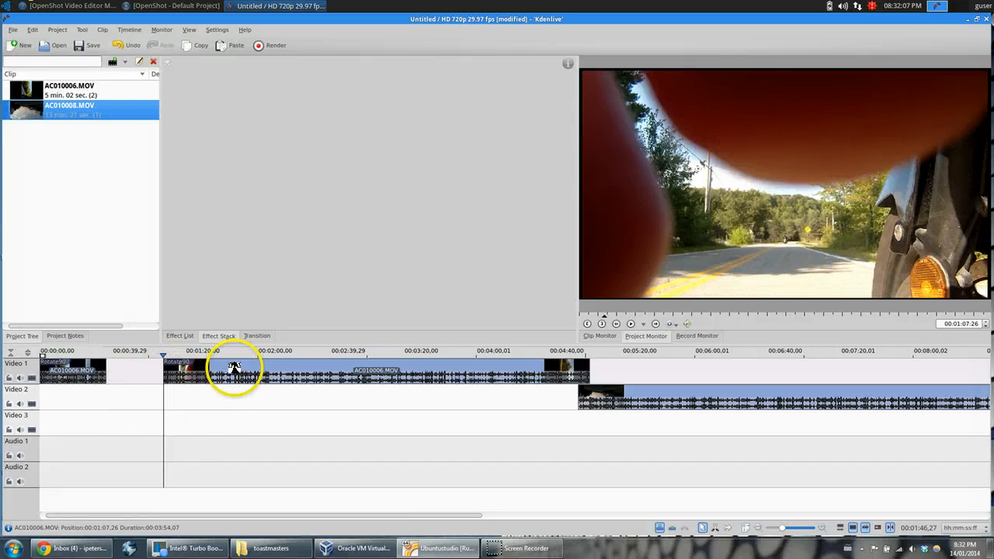
# - Move the last AC010006.MOV segment on Video 1 against the first to close the gap, and undo the move
pyautogui.moveTo(229, 367); pyautogui.dragTo(172, 369)
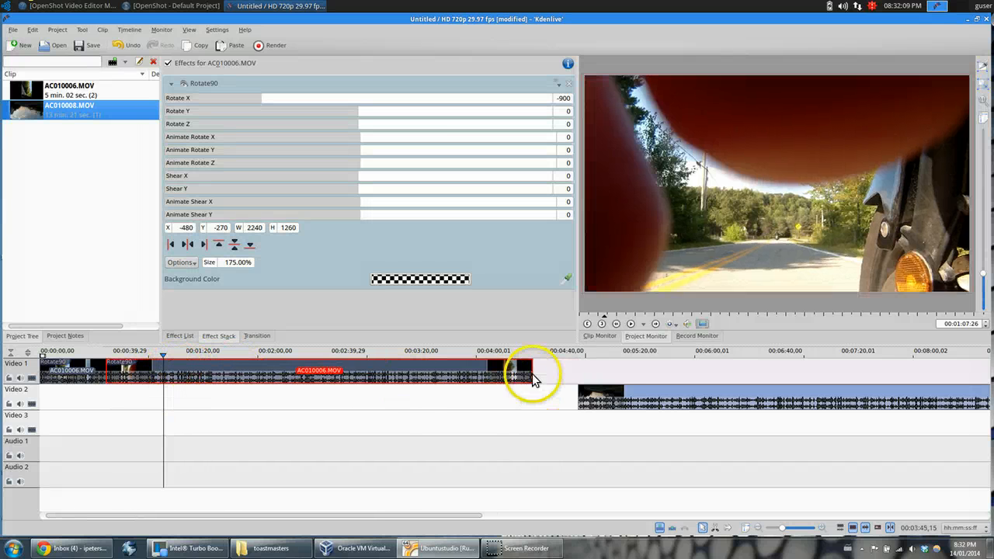
pyautogui.hotkey('ctrl', 'z')
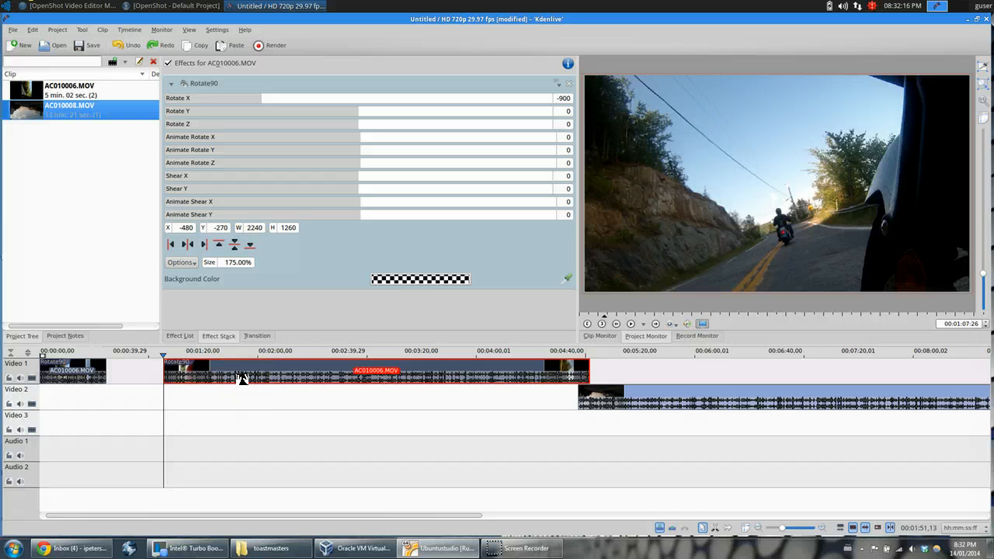
# - Close the gap on Video 1 with the Spacer tool, shifting the last AC010006.MOV segment and AC010008.MOV together against the first segment
pyautogui.click(730, 528)
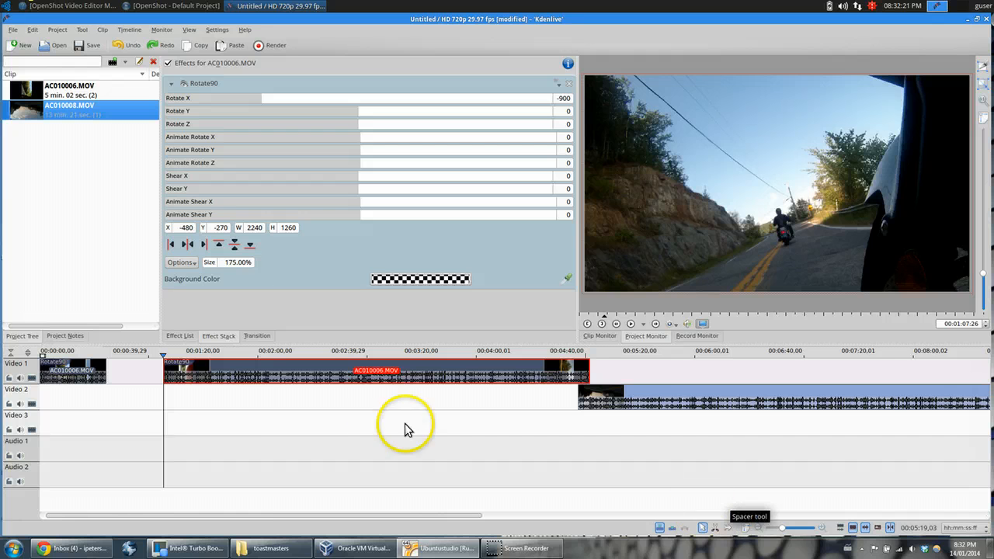
pyautogui.click(202, 365)
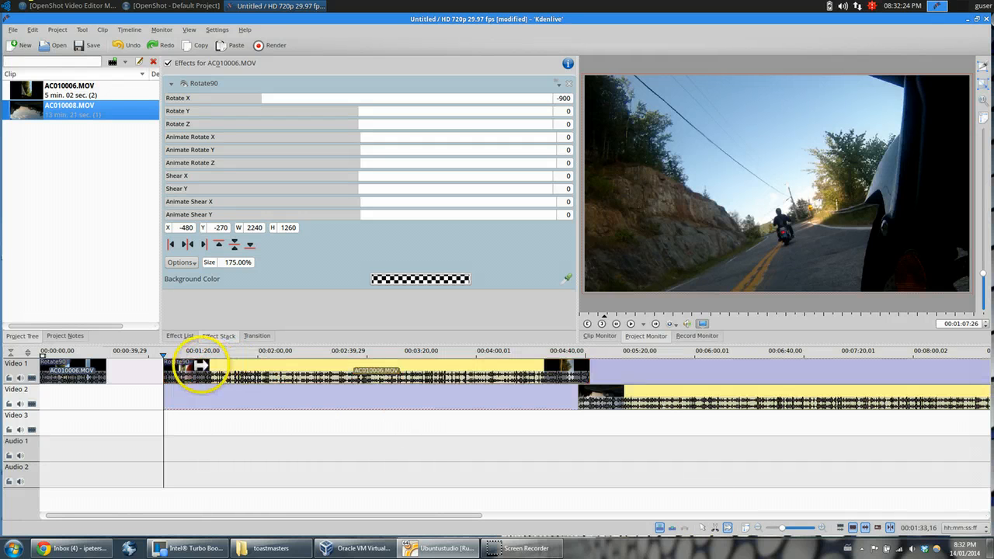
pyautogui.moveTo(201, 365); pyautogui.dragTo(149, 366)
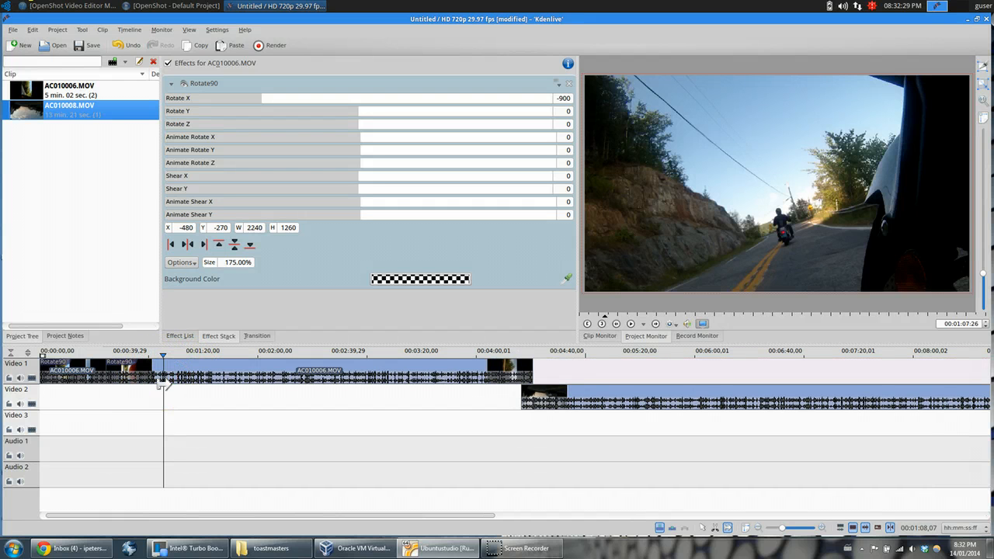
pyautogui.press('s')
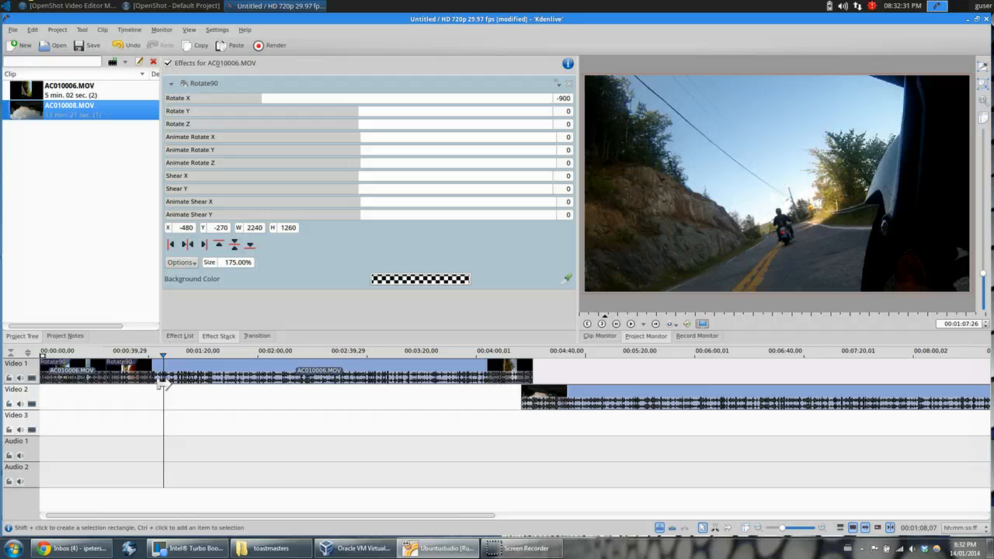
# - Move the second AC010006.MOV segment to Video 2 at about 0:27 and AC010008.MOV to Video 1 at about 4:13, so neighbouring clip ends overlap
pyautogui.click(198, 374)
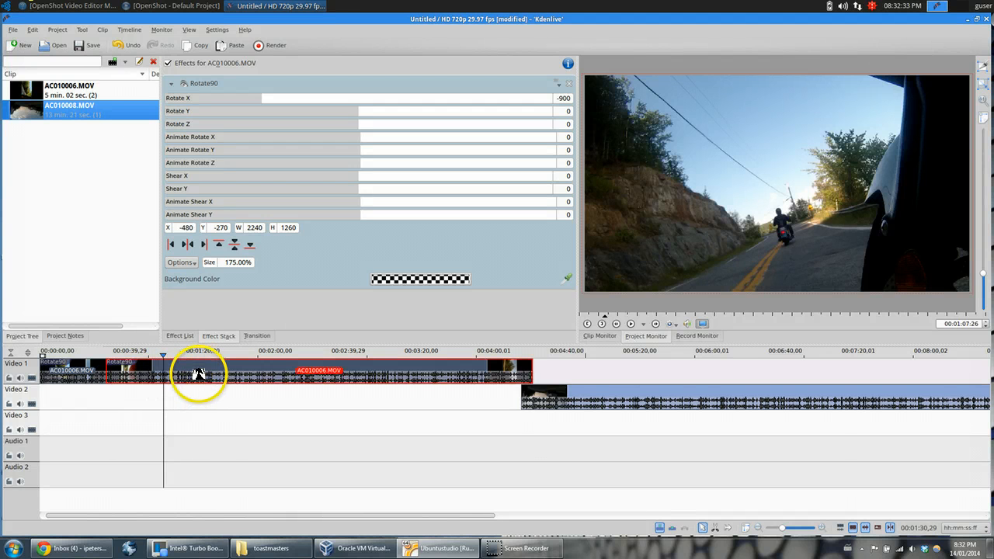
pyautogui.click(575, 396)
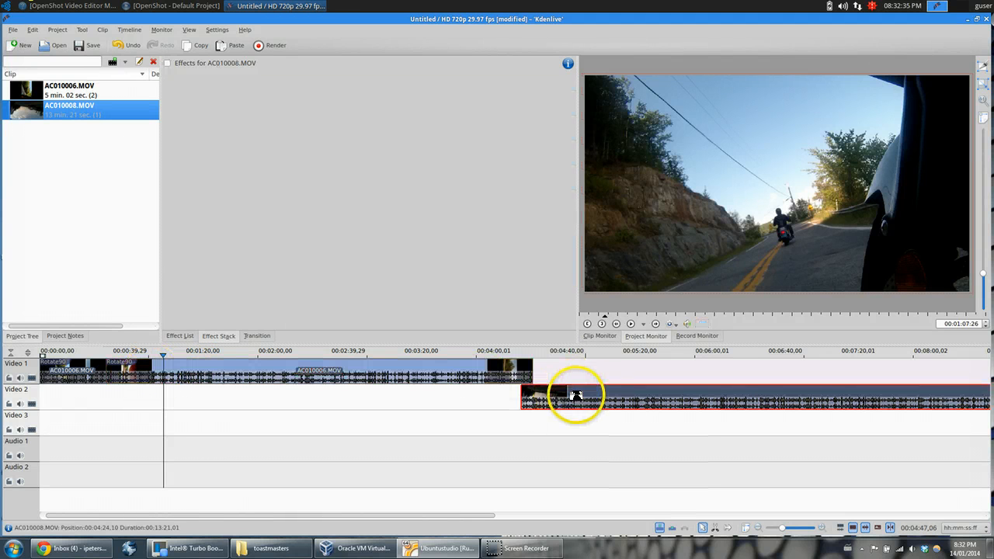
pyautogui.click(256, 379)
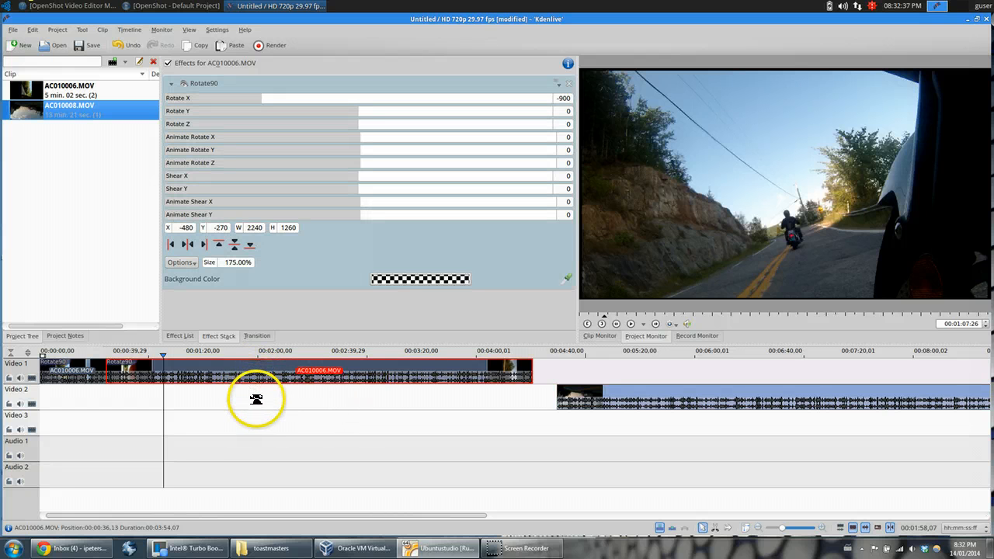
pyautogui.moveTo(257, 399); pyautogui.dragTo(239, 404)
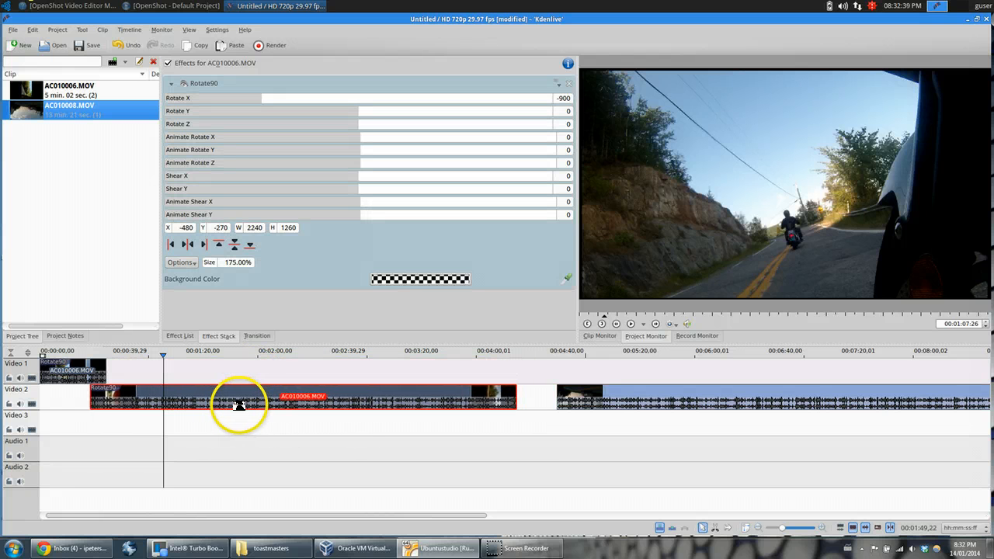
pyautogui.moveTo(581, 399); pyautogui.dragTo(542, 378)
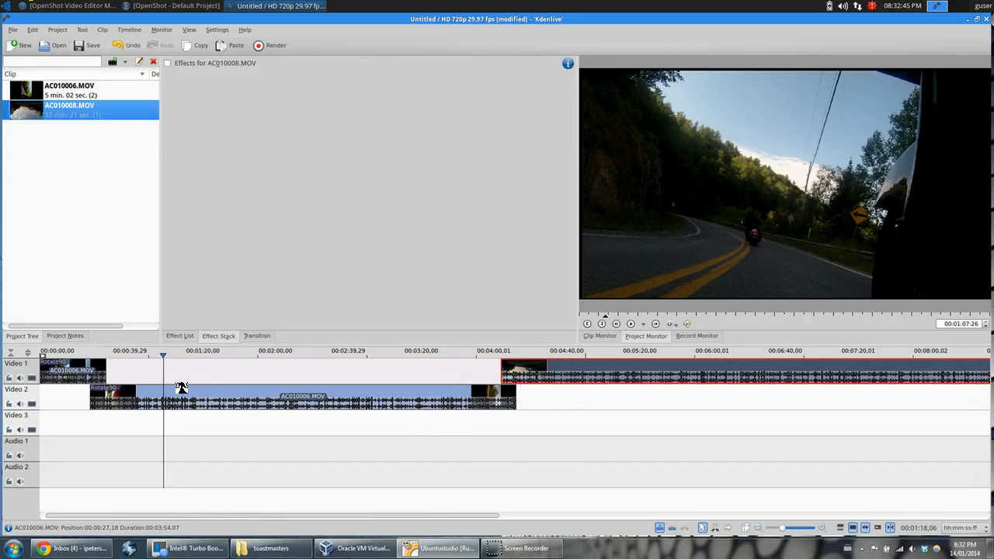
# - Add Dissolve transitions at both clip overlaps between Video 1 and Video 2, and play back the first one
pyautogui.click(104, 383)
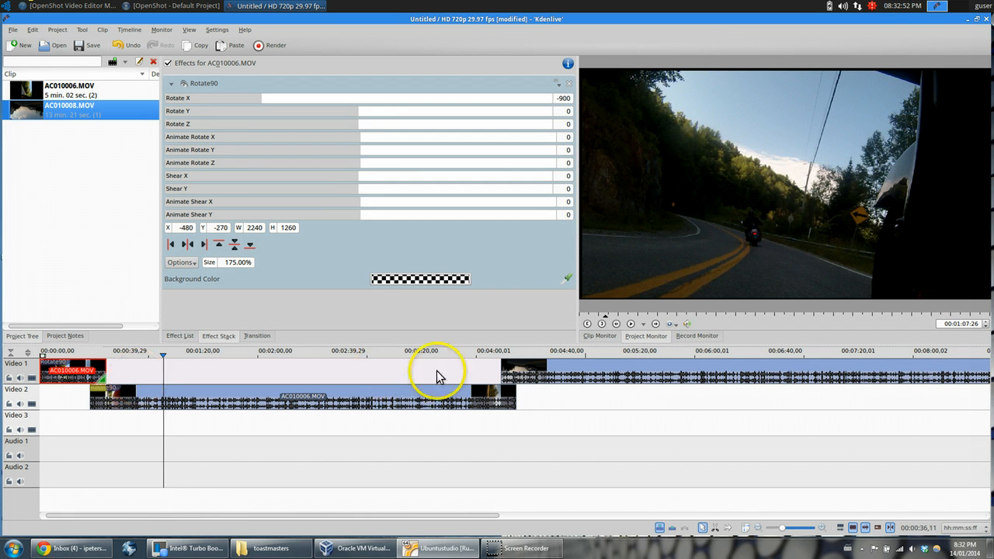
pyautogui.click(508, 383)
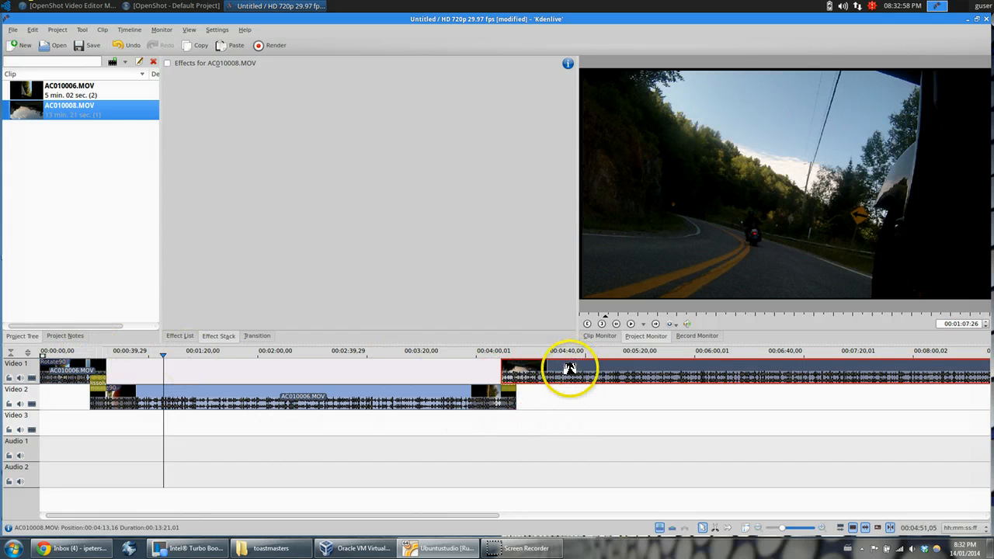
pyautogui.click(88, 351)
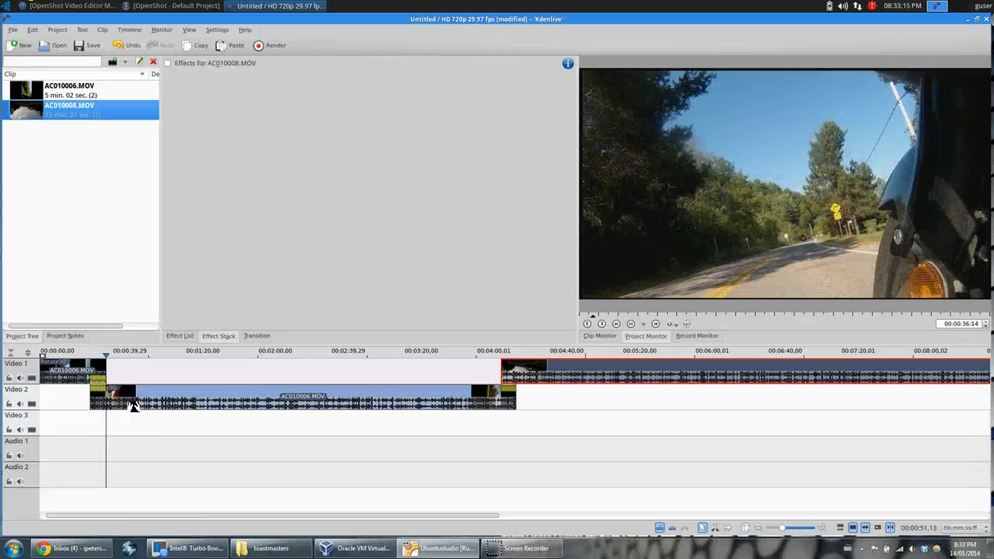
pyautogui.press('space')
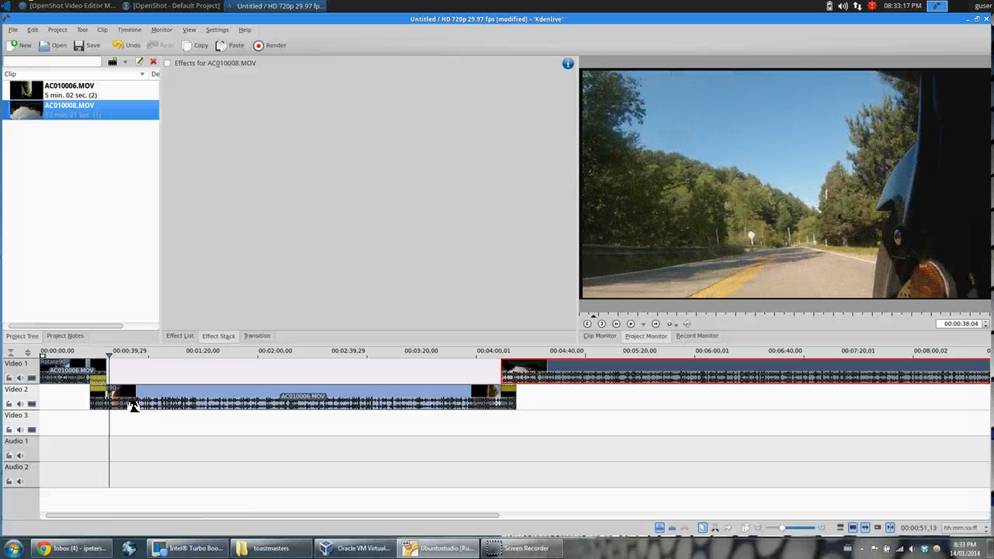
# - Apply the custom rotate180 effect to AC010008.MOV on Video 1 and move the playhead to 00:03:58:08, before the second dissolve
pyautogui.click(663, 356)
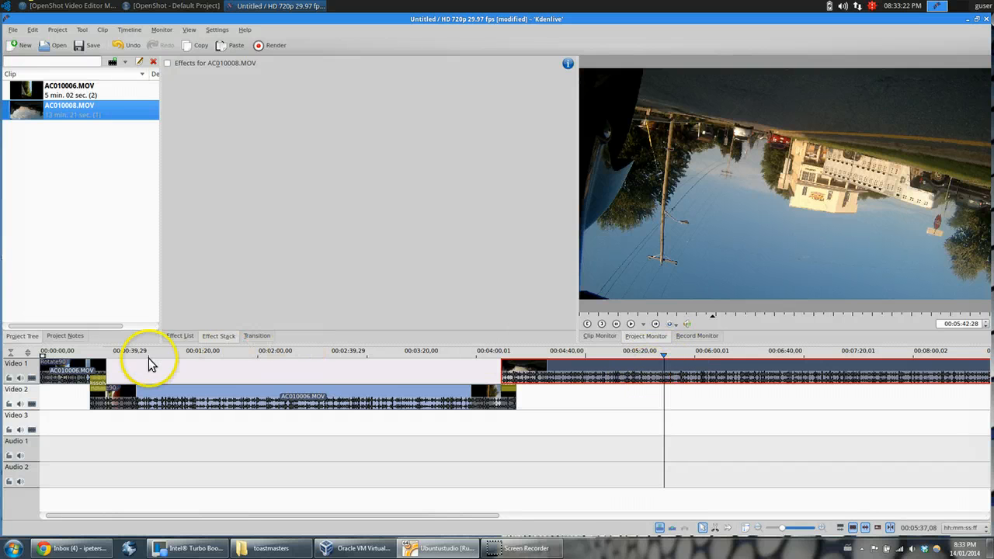
pyautogui.click(179, 336)
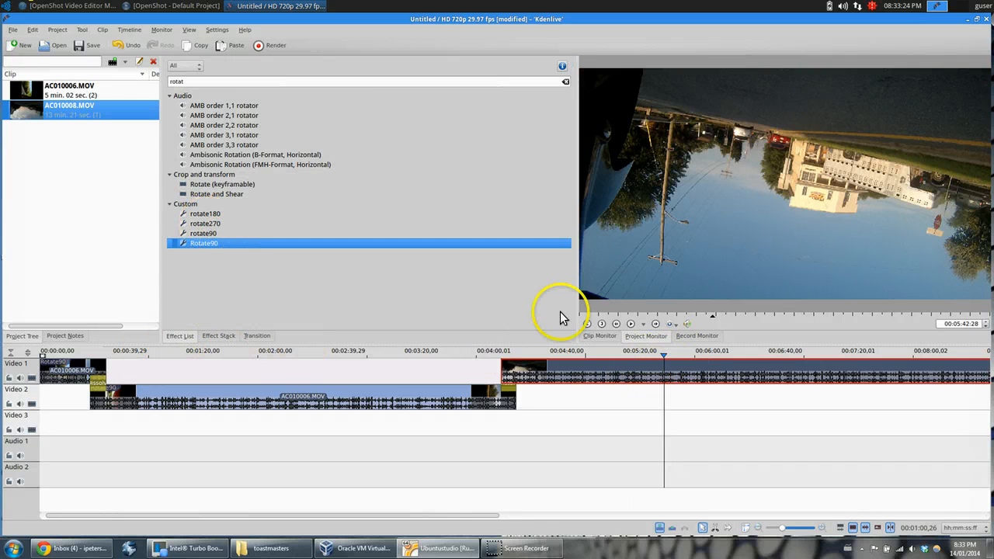
pyautogui.doubleClick(219, 216)
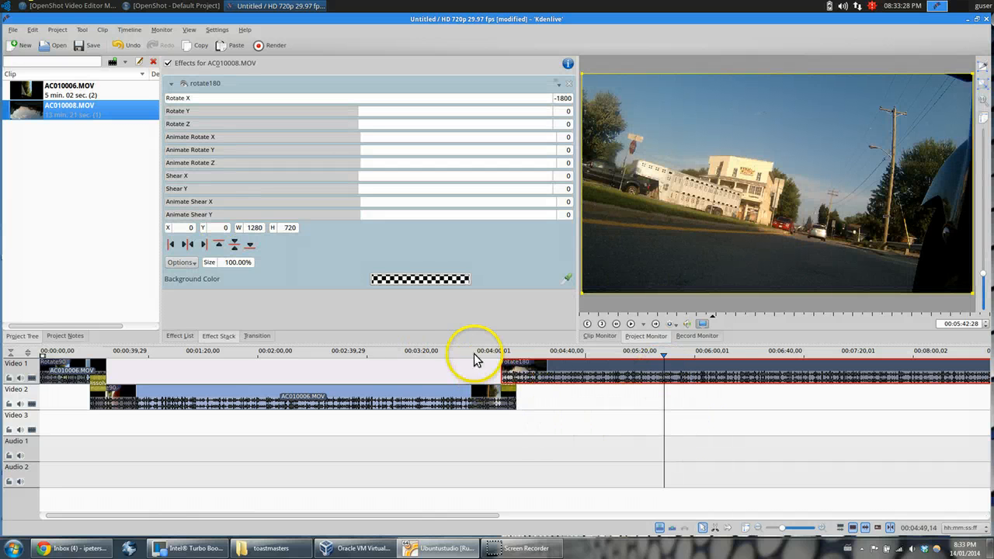
pyautogui.click(475, 357)
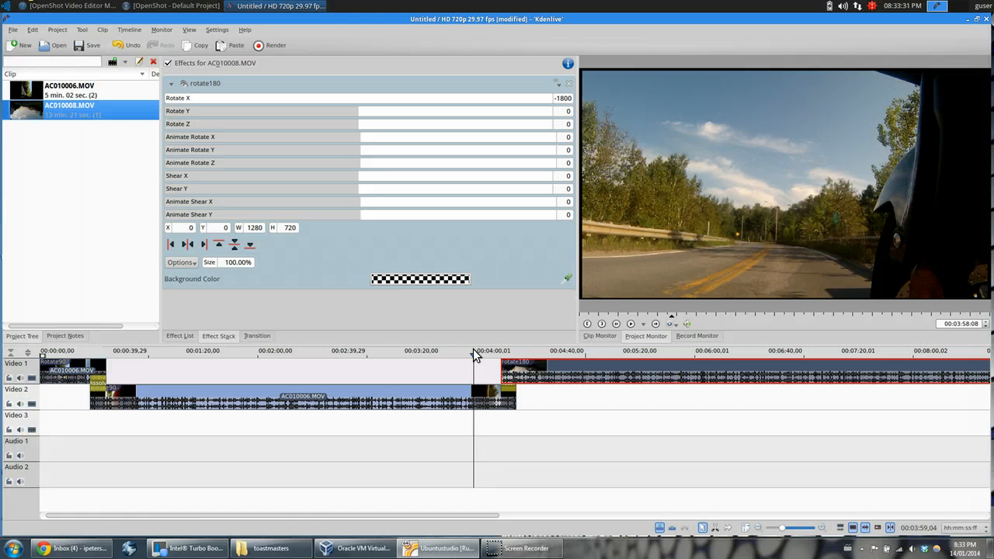